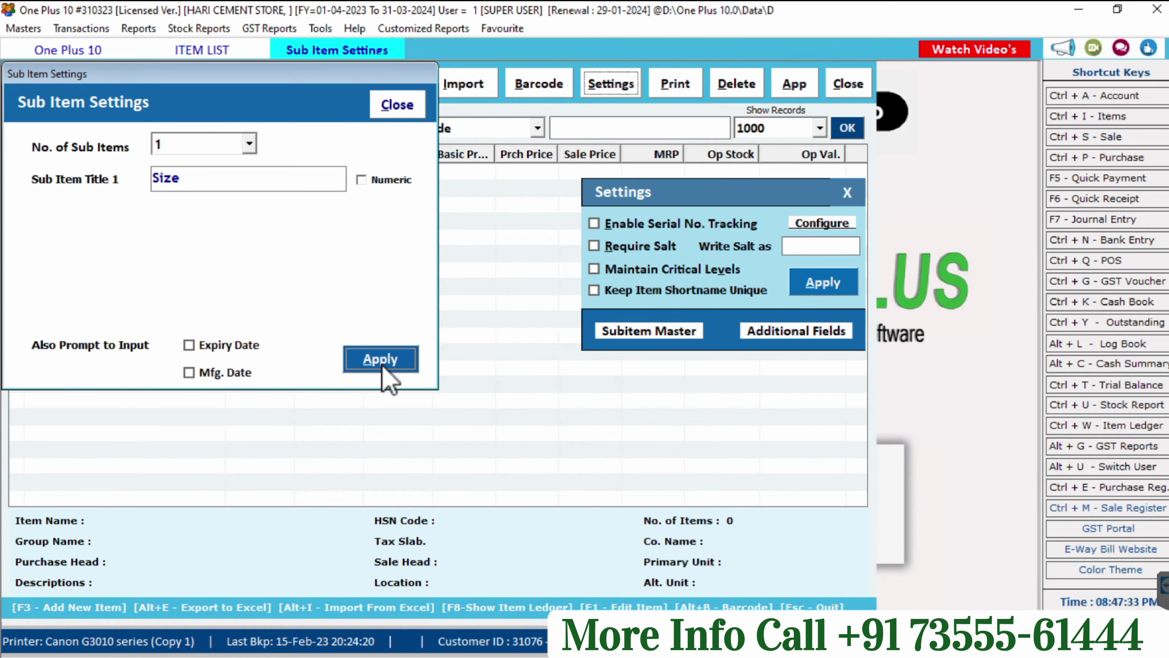
- Close the Sub Item Settings and apply the item list settings
left_click(382, 106)
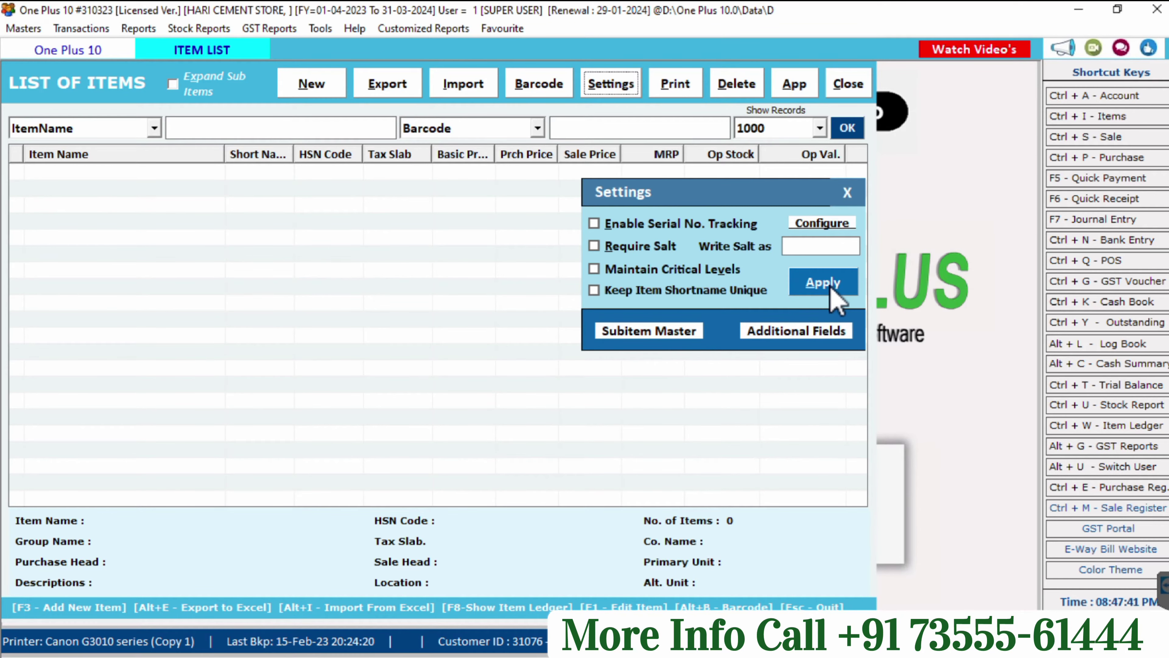
left_click(820, 293)
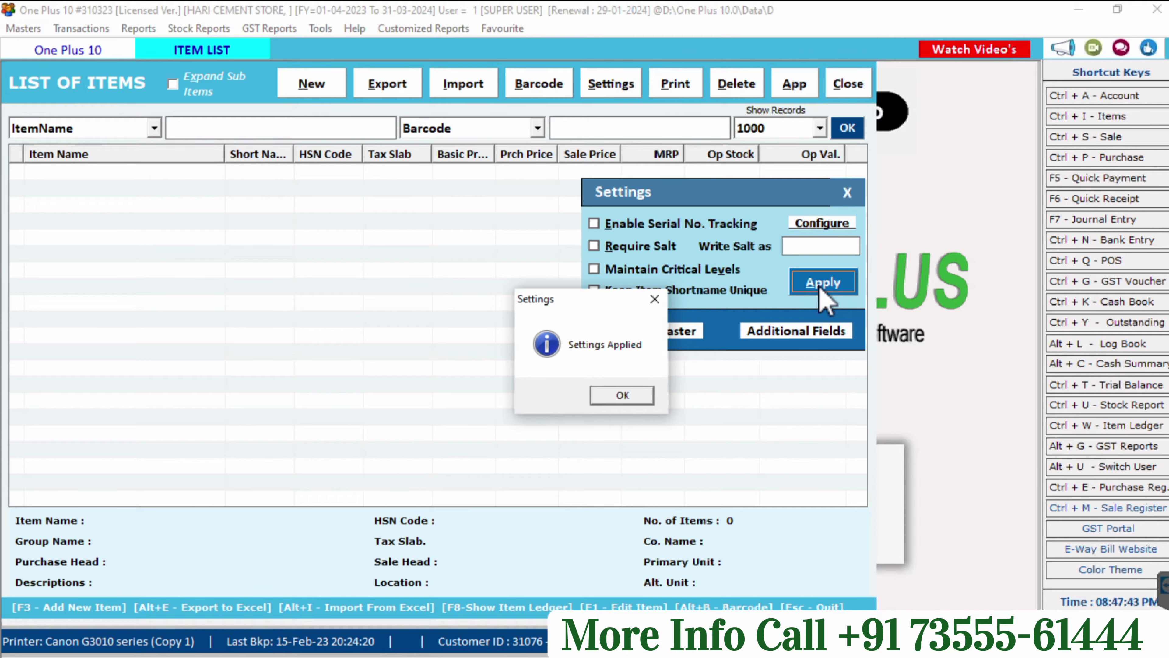
key("Return")
- Start a new item named Steel and set its tax slab to 18% GST
left_click(339, 83)
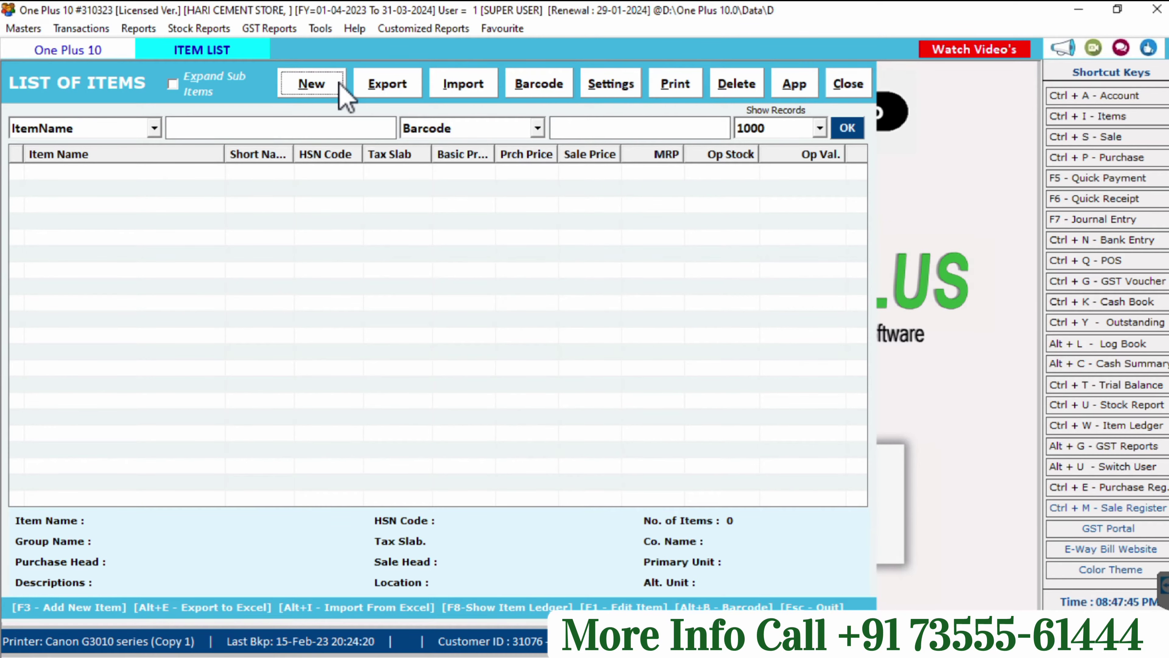
type("steel")
key("Return")
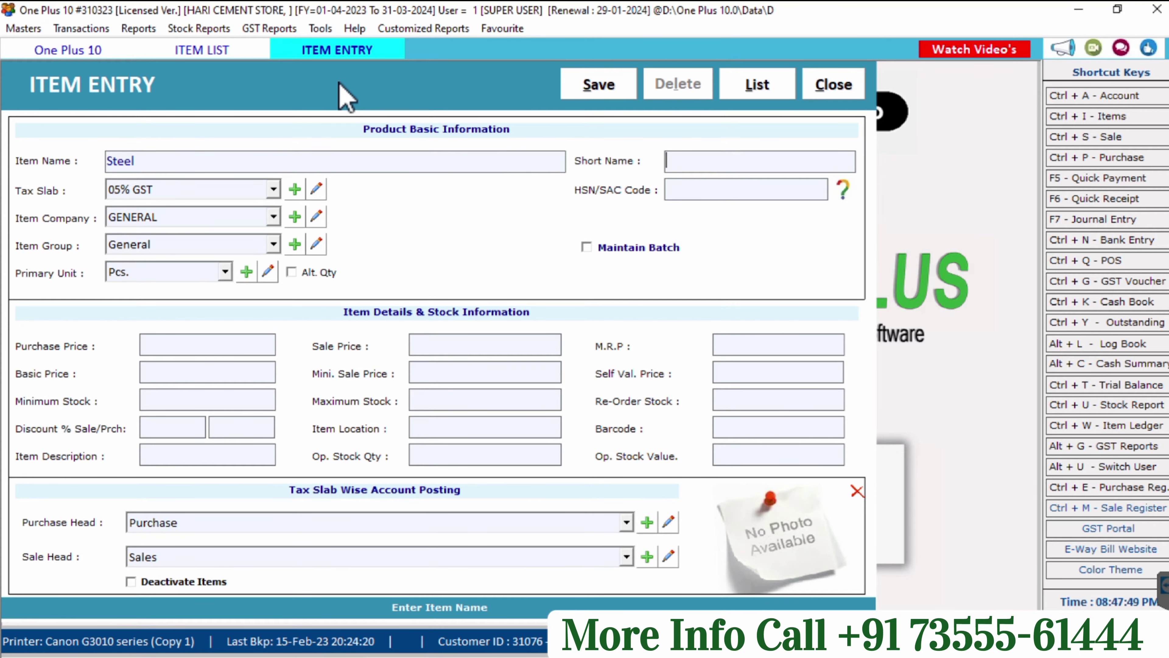
key("Down")
key("Down")
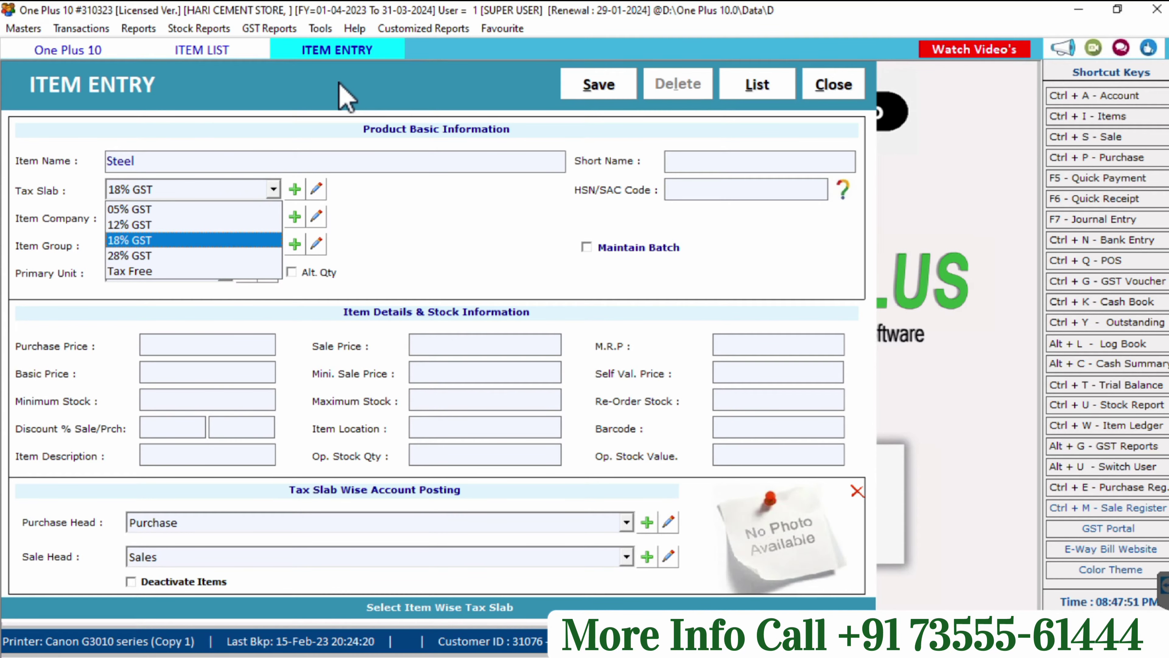
key("Return")
- Keep the General company and group for Steel, set its primary unit to Kgs. and enable Maintain Batch
key("Return")
key("Return")
key("Up")
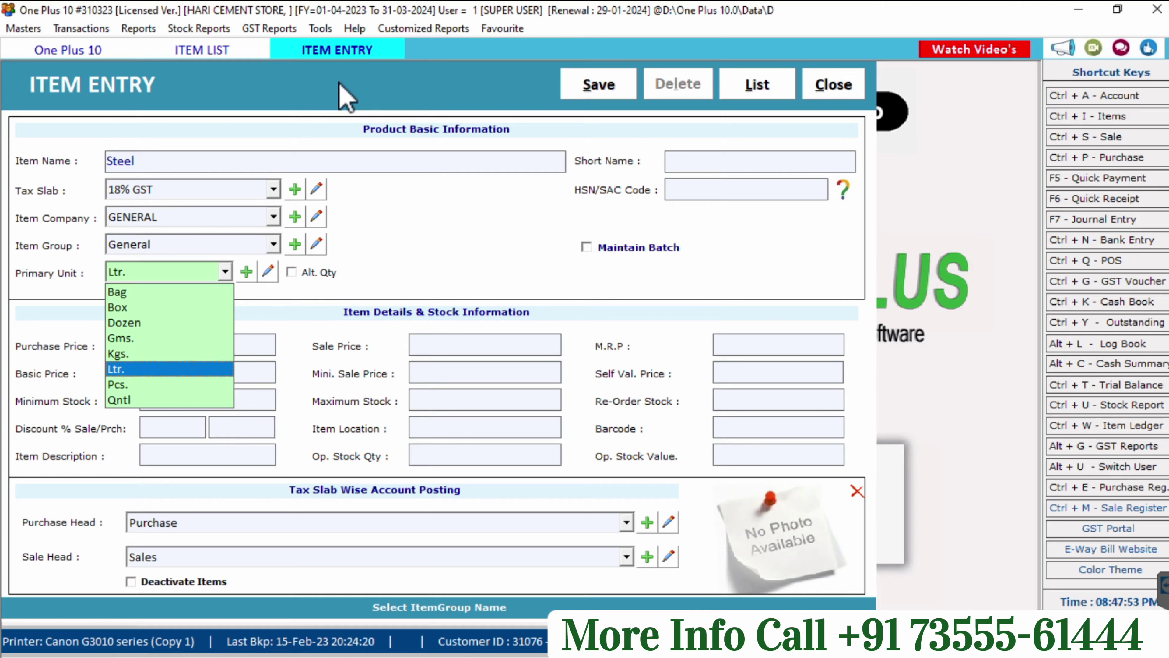
key("Up")
key("Return")
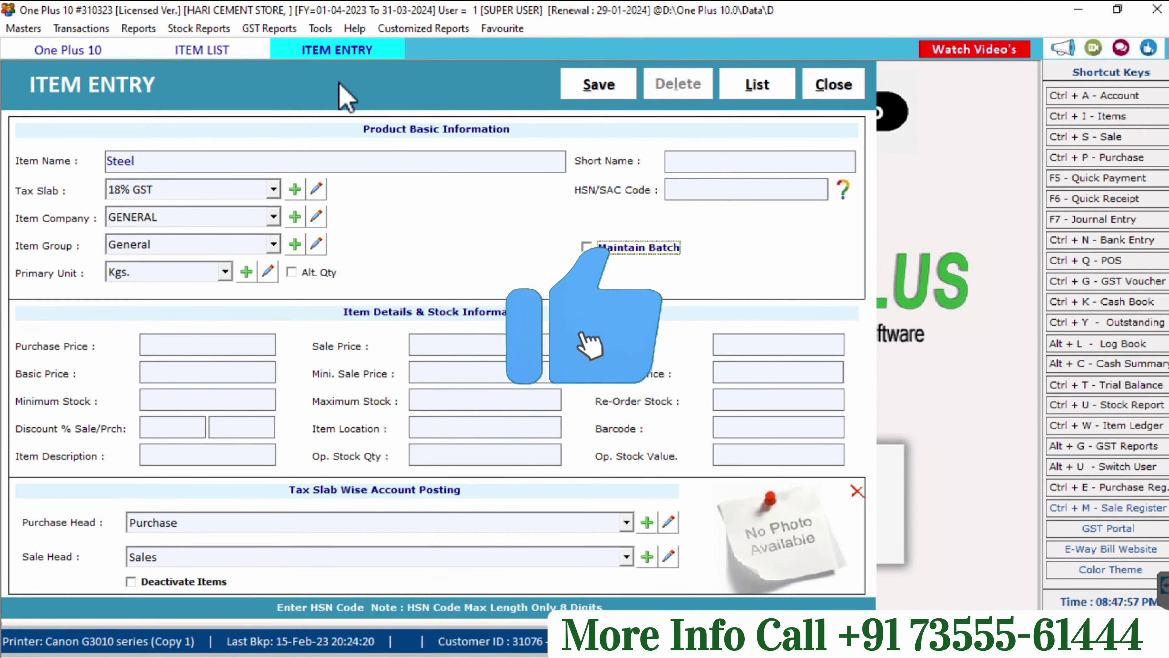
key("Tab")
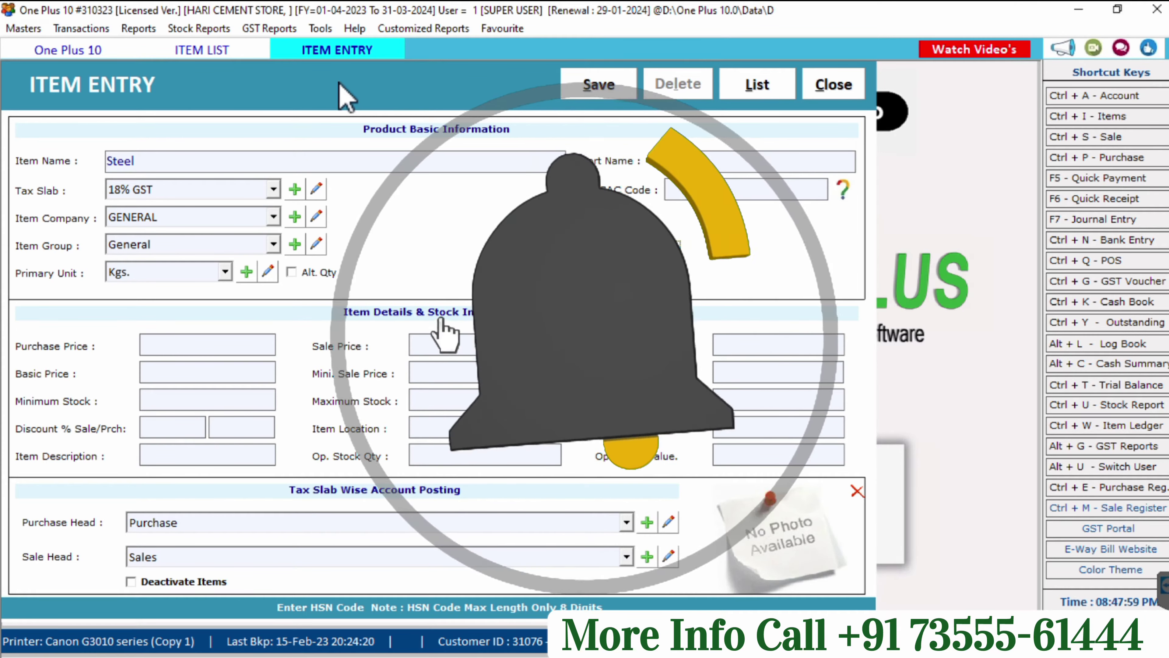
key("space")
key("Return")
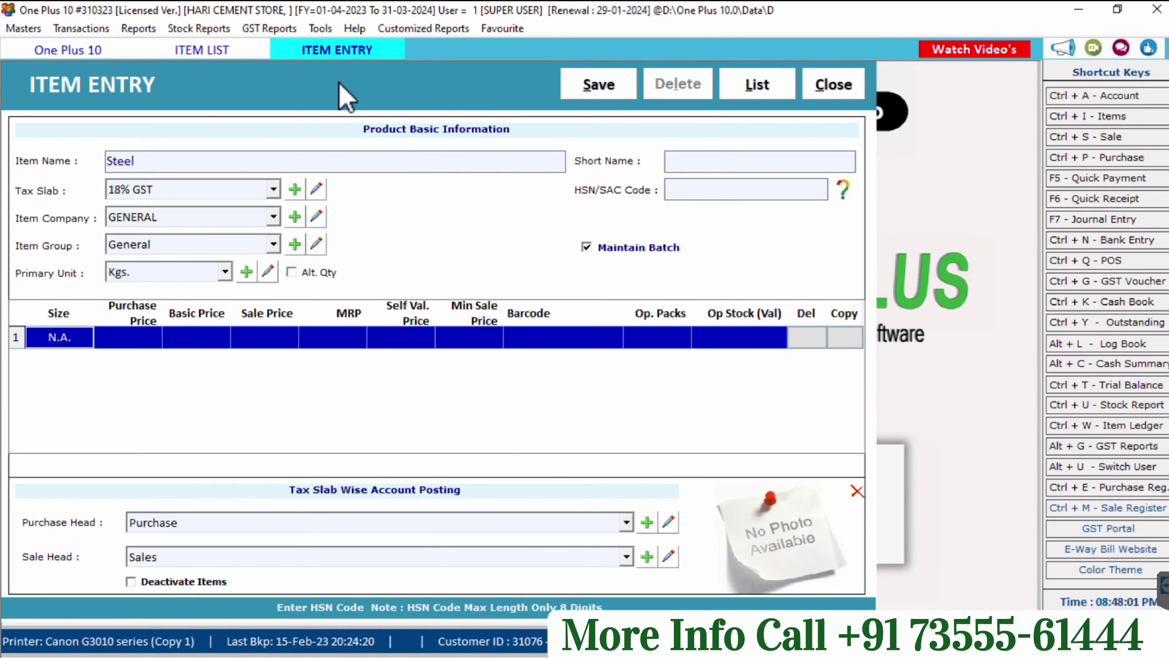
- Fill Steel's first size row with 12 inch and a sale price of 150, leaving the other fields blank
type("1")
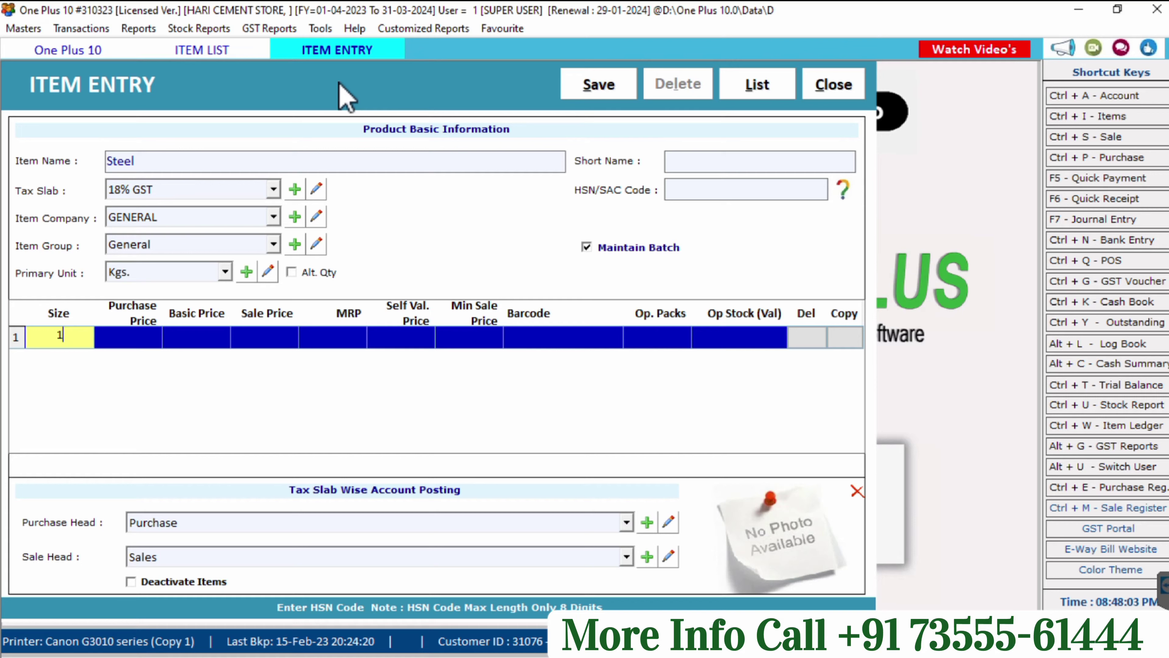
type("2 inch")
key("Return")
key("Return")
key("Return")
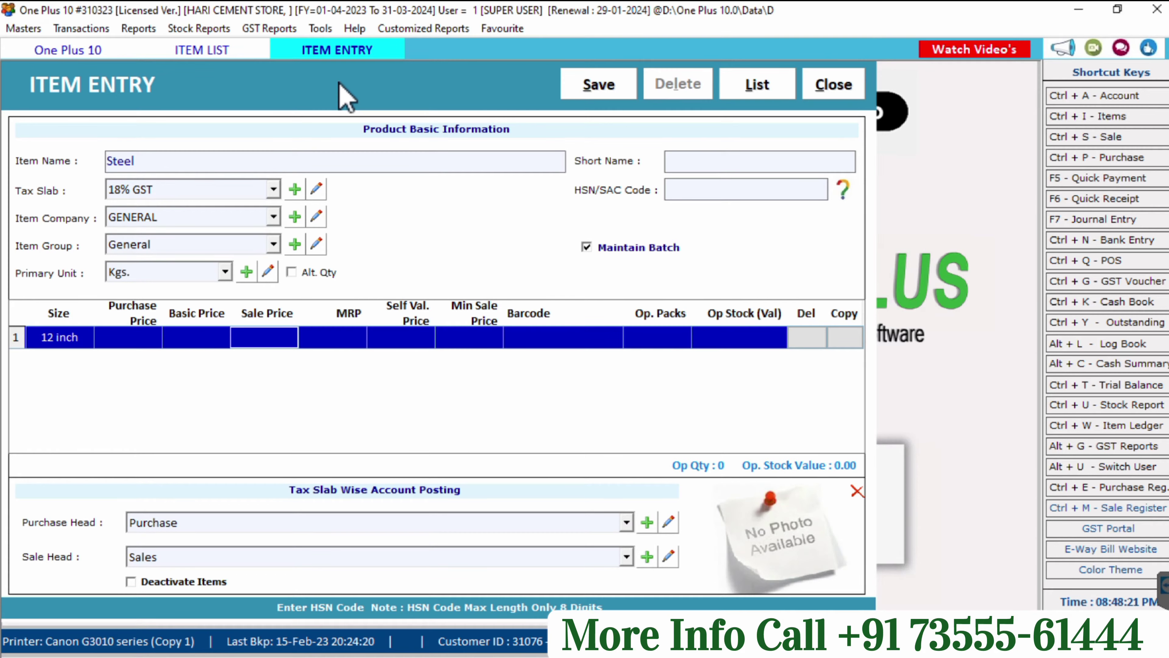
type("150")
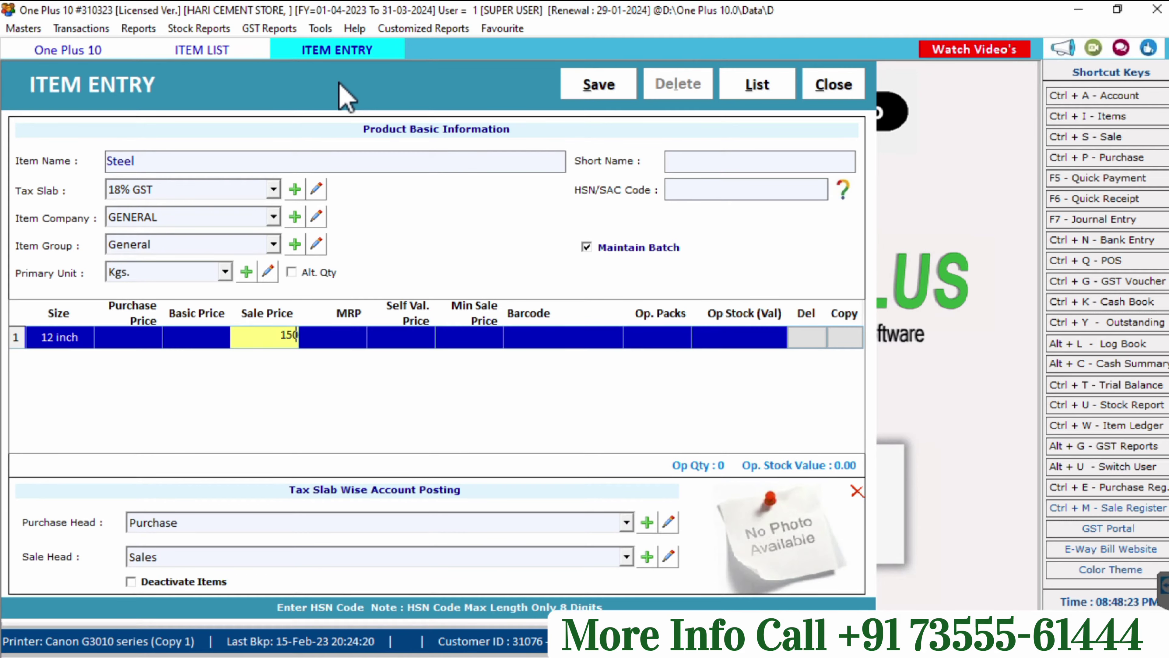
key("Return")
key("Return")
key("Return")
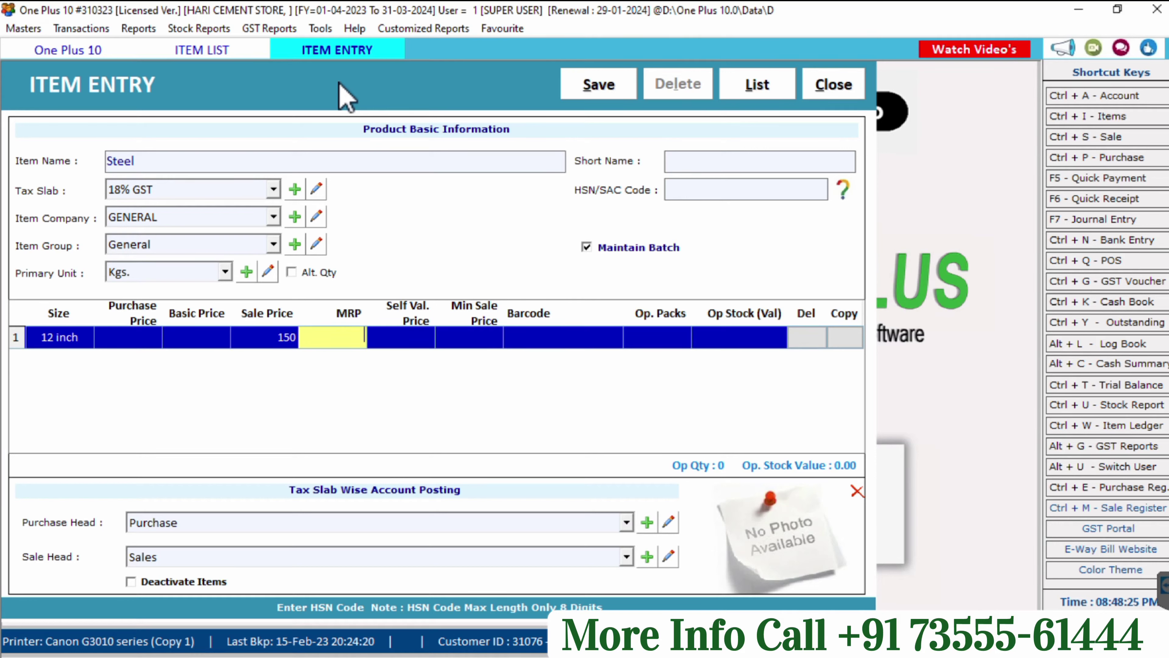
key("Return")
key("Return")
key("Return")
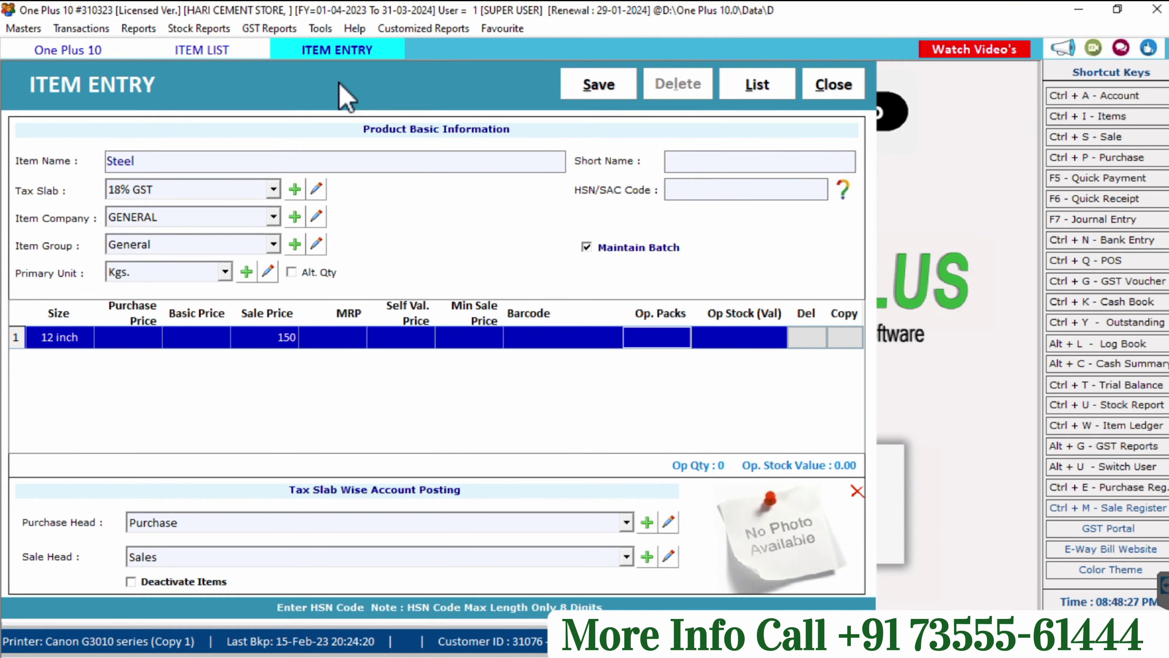
key("Return")
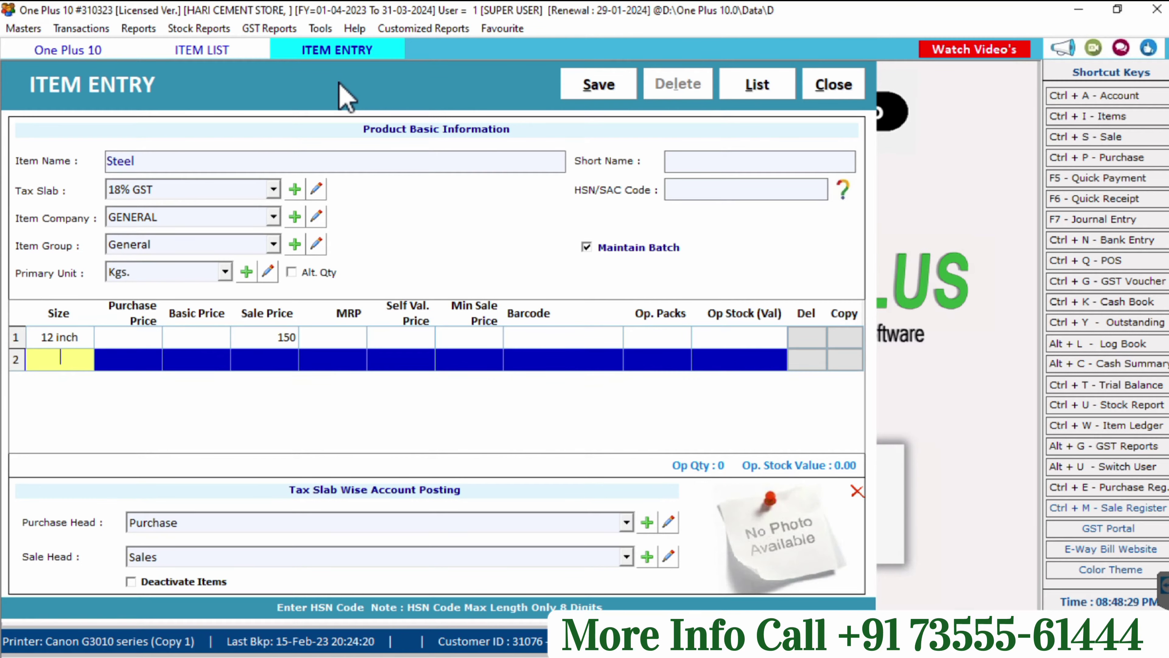
- Add a 16 inch size row with a sale price of 180 and save the Steel item
type("16 inch")
key("Return")
key("Return")
key("Return")
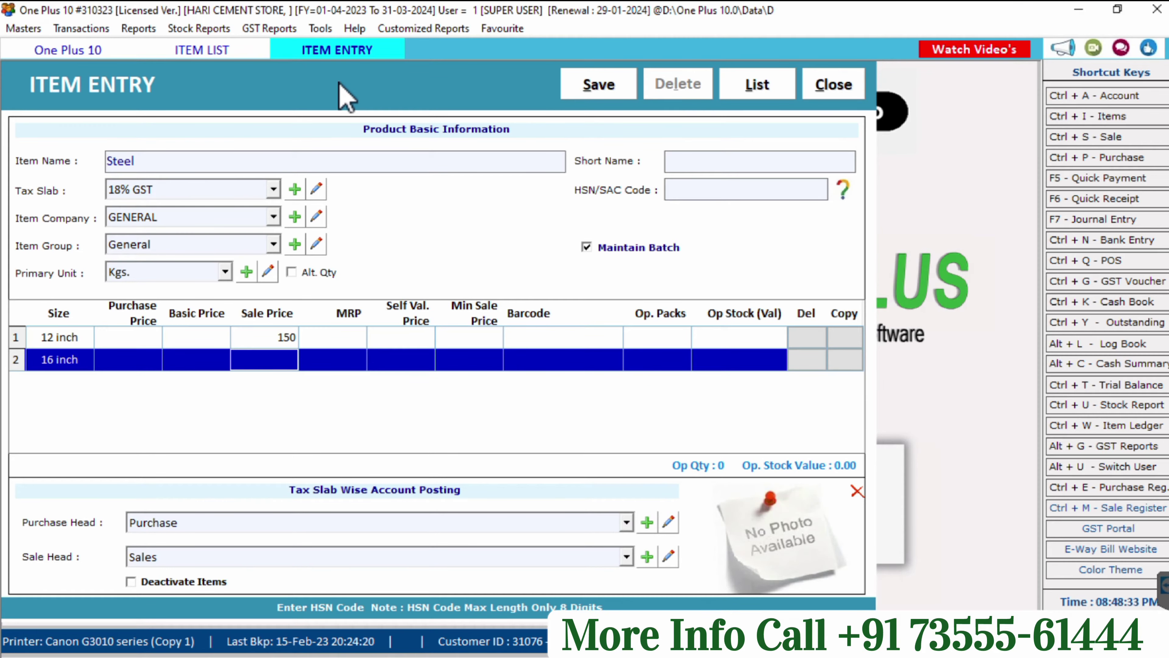
type("180")
key("Return")
key("Return")
key("Return")
key("Return")
key("Return")
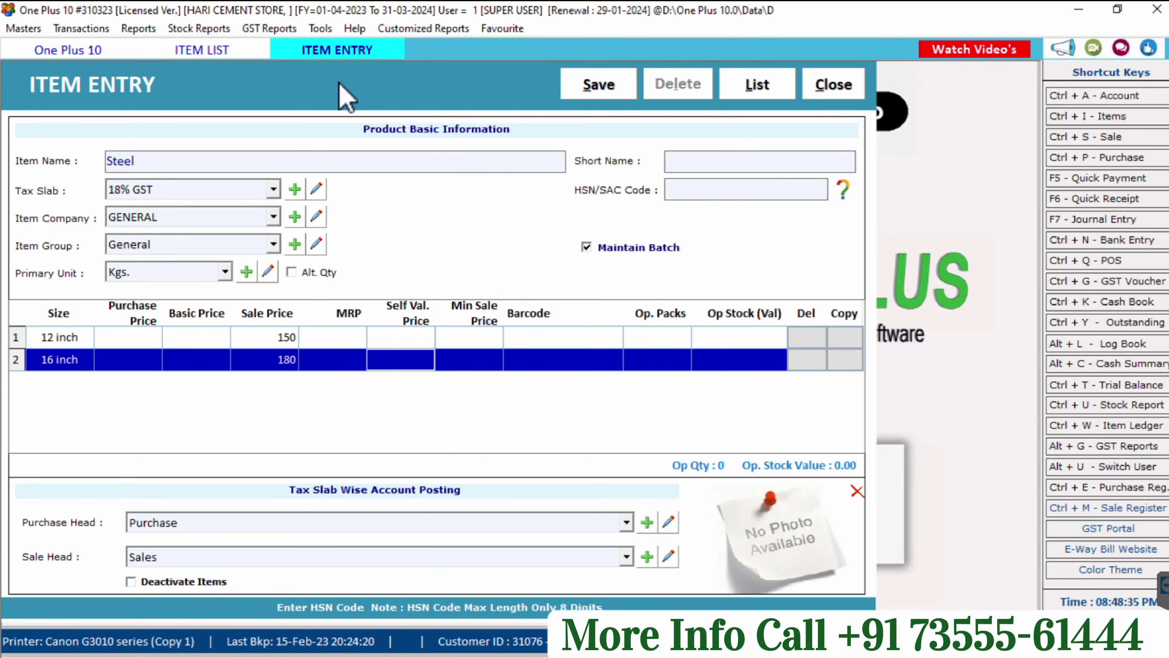
key("Return")
key("Return")
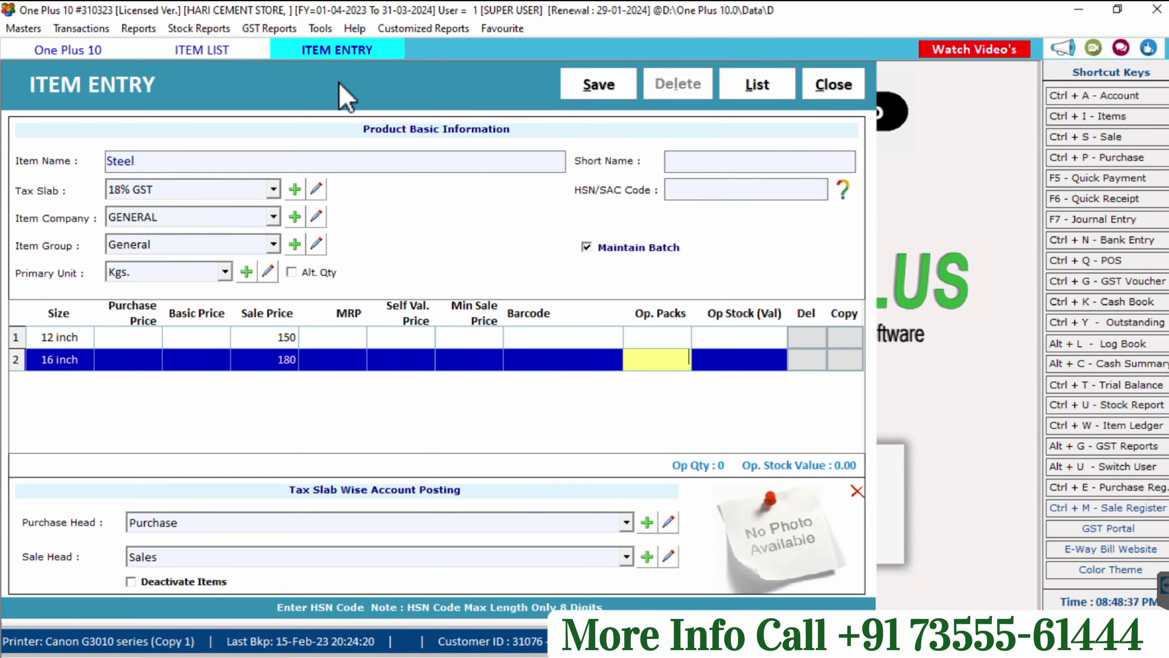
key("alt+s")
- Enter a new item named Cement with the 18% GST slab and set its primary unit to Pcs
type("cement")
key("Return")
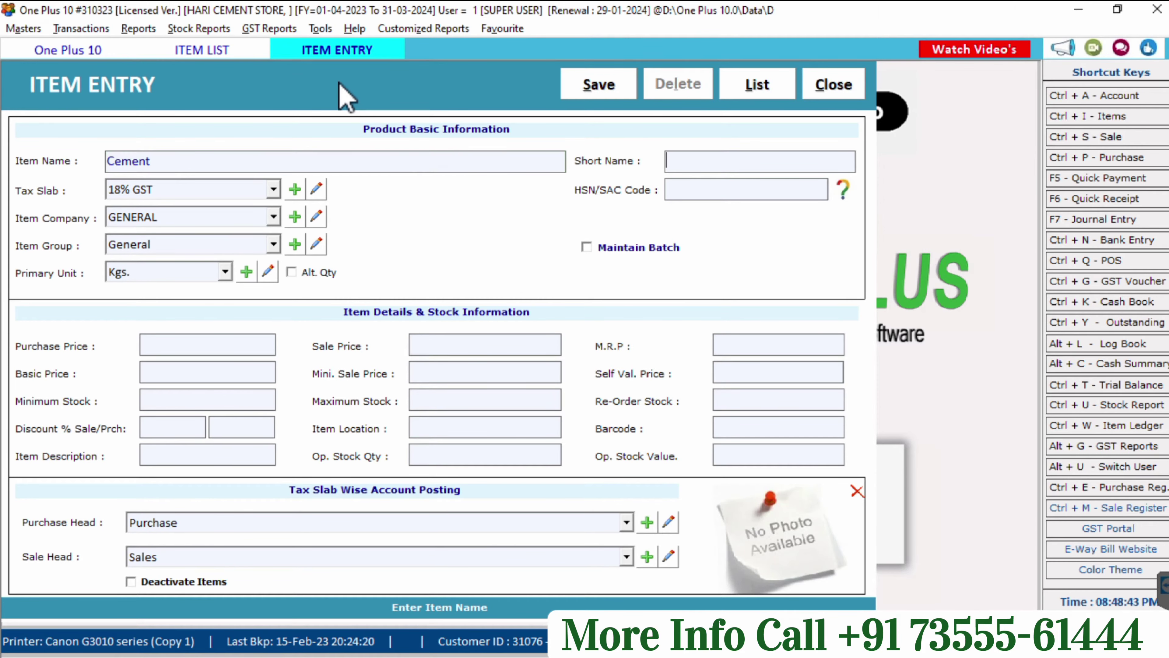
key("Return")
key("Return")
key("Return")
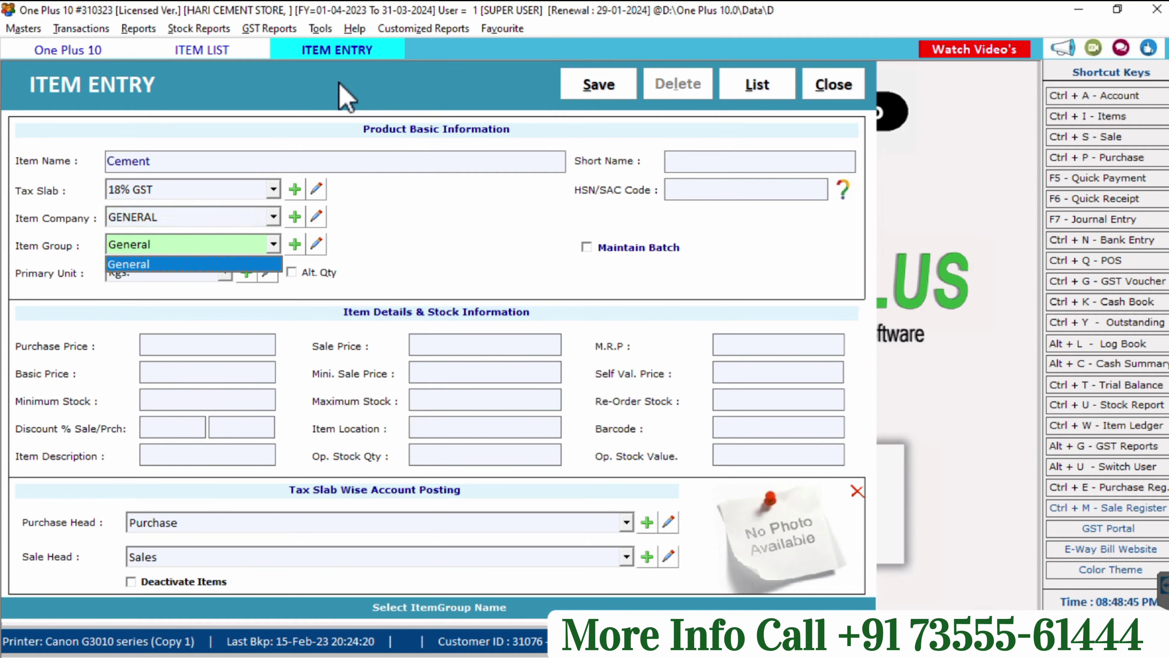
key("Down")
key("Down")
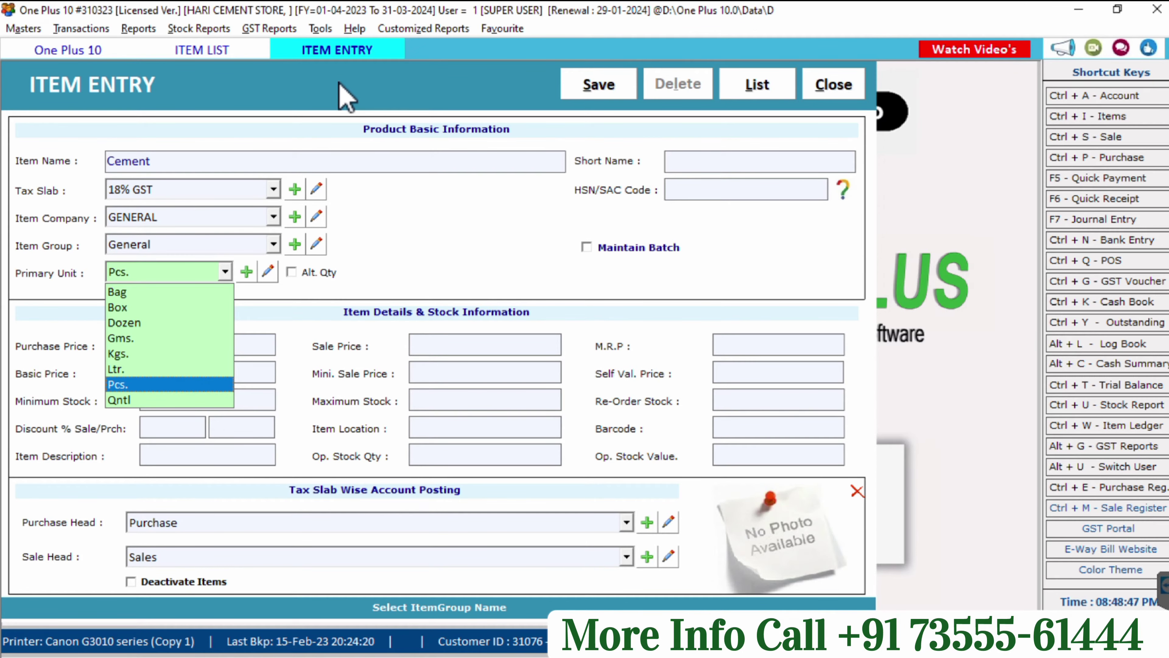
key("Return")
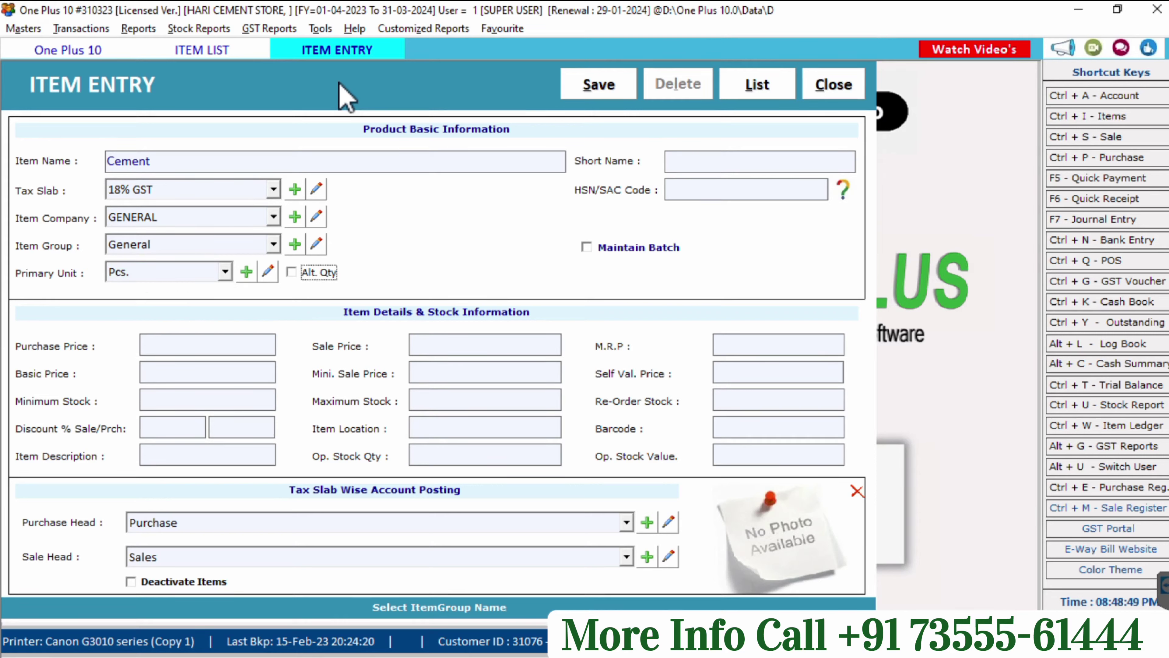
- Enable Maintain Batch for the Cement item, leaving alternate quantity off
key("Return")
key("Return")
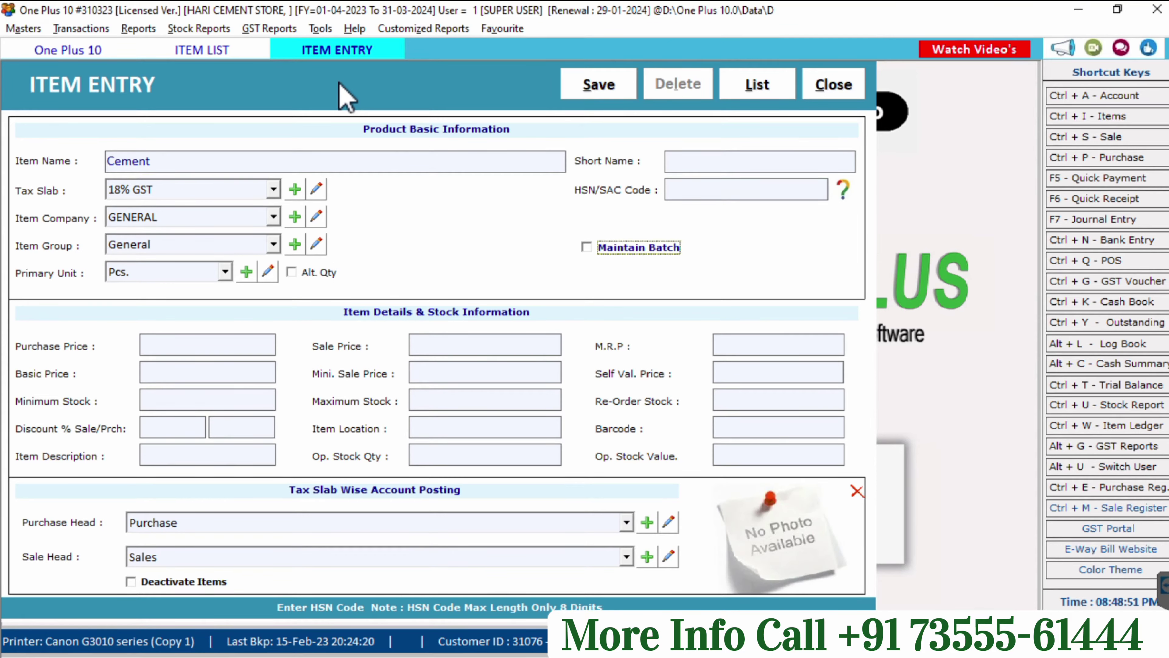
key("space")
key("Return")
key("Return")
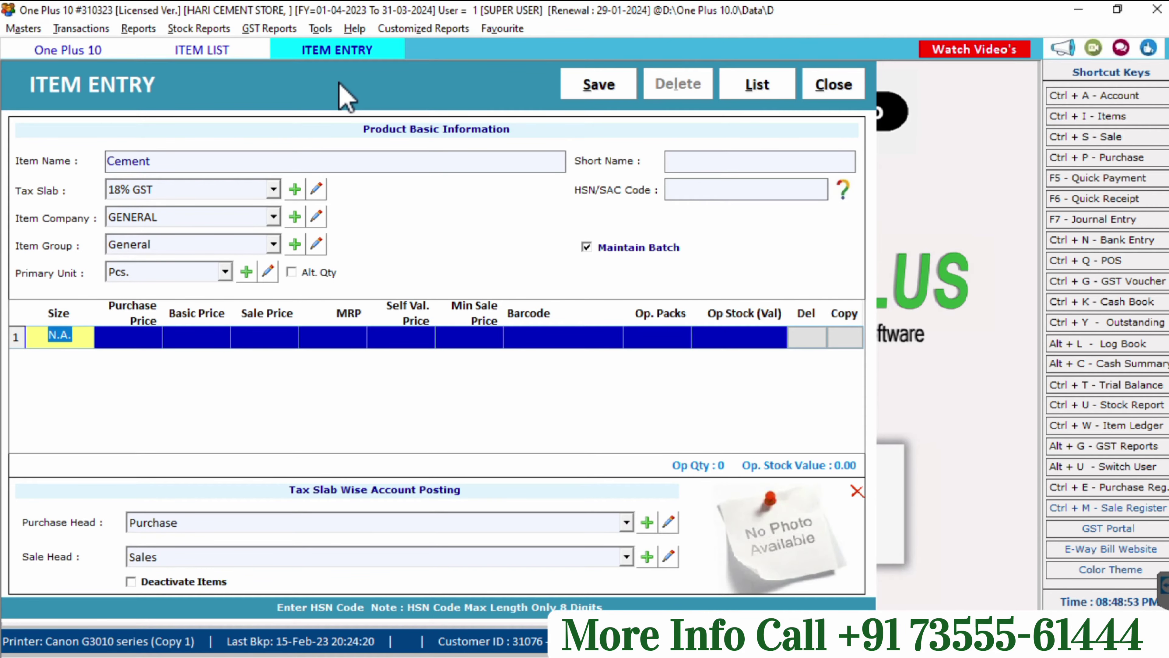
- Fill Cement's first size row with birla and a sale price of 1800, leaving the other fields blank
type("birla")
key("Return")
key("Return")
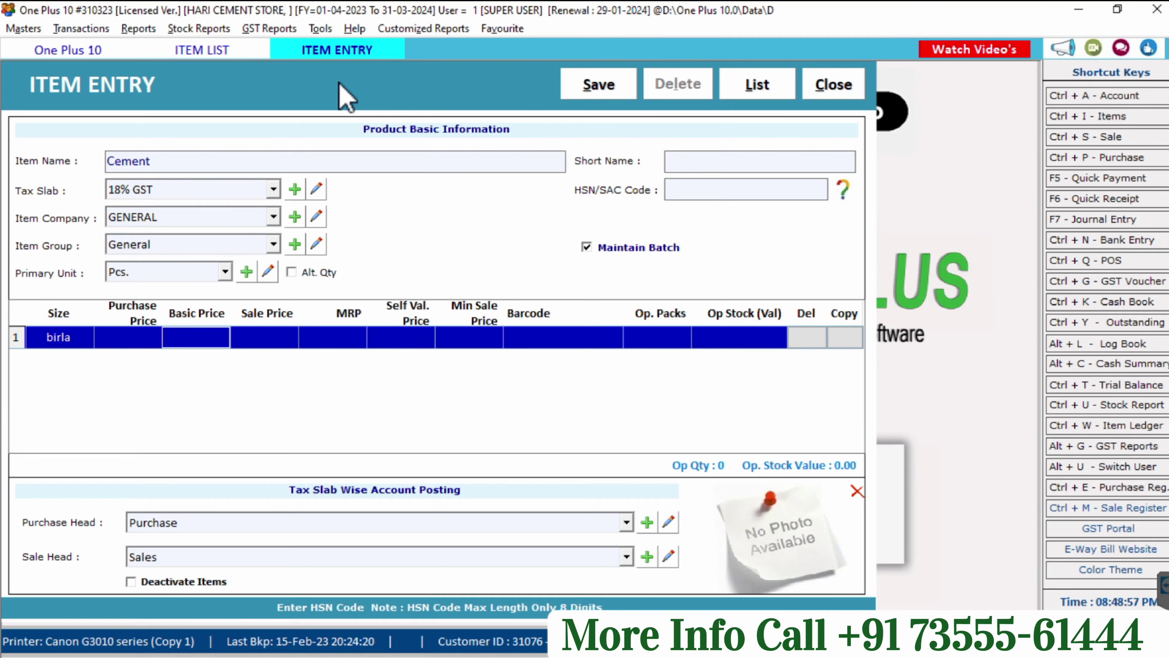
key("Return")
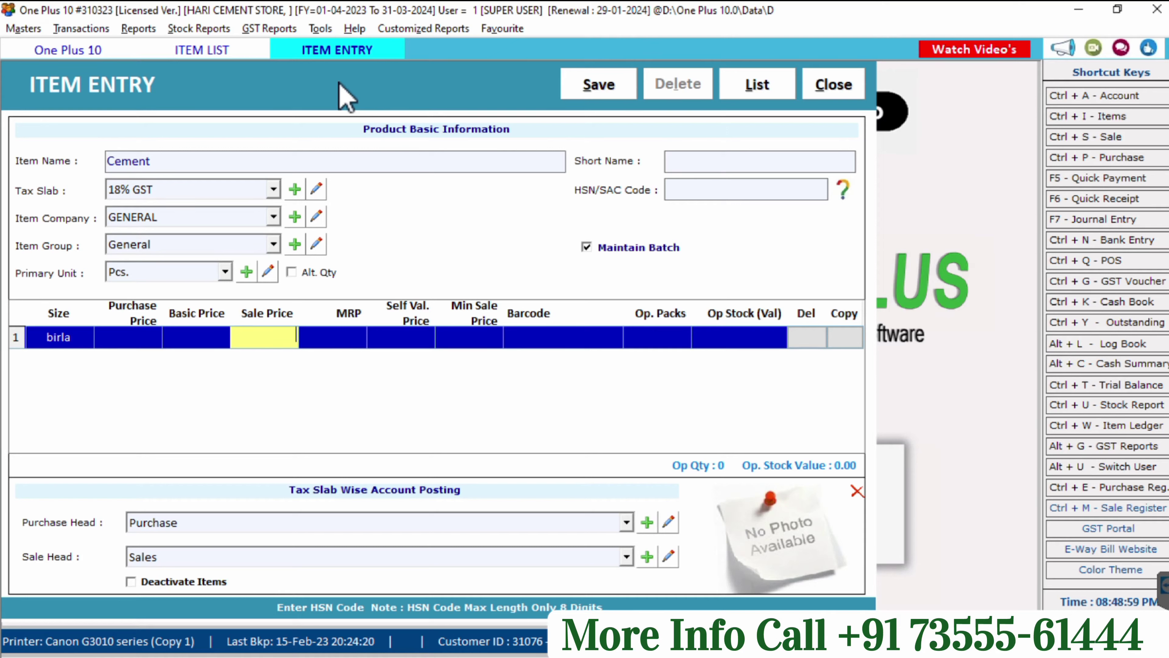
type("1800")
key("Return")
key("Return")
key("Return")
key("Return")
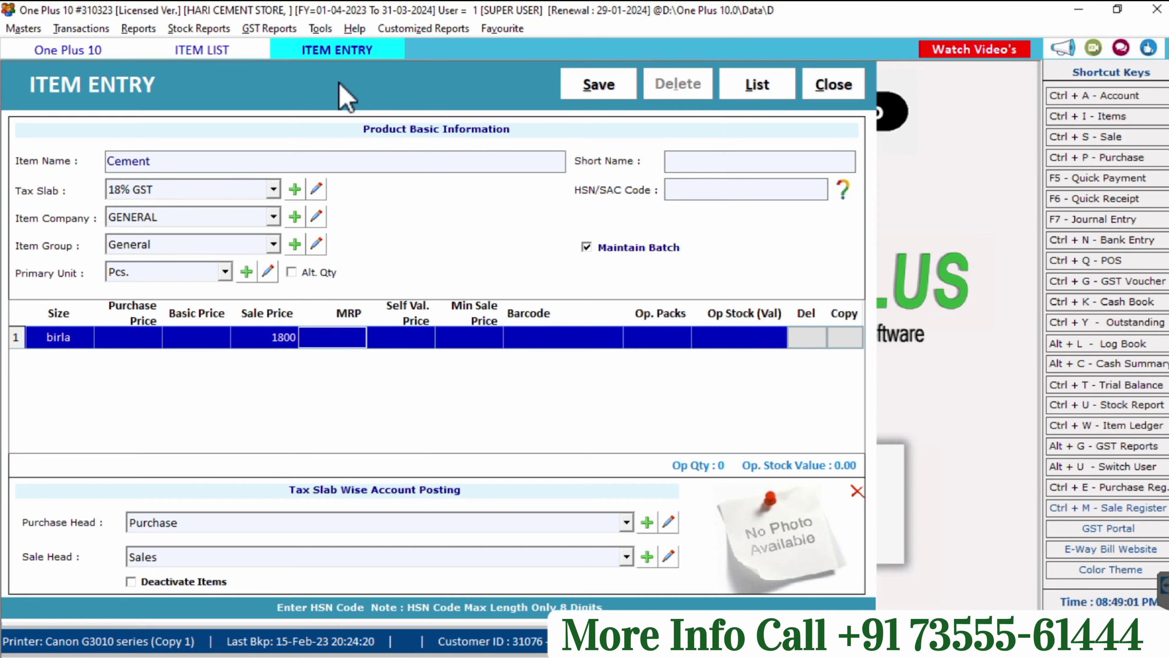
key("Return")
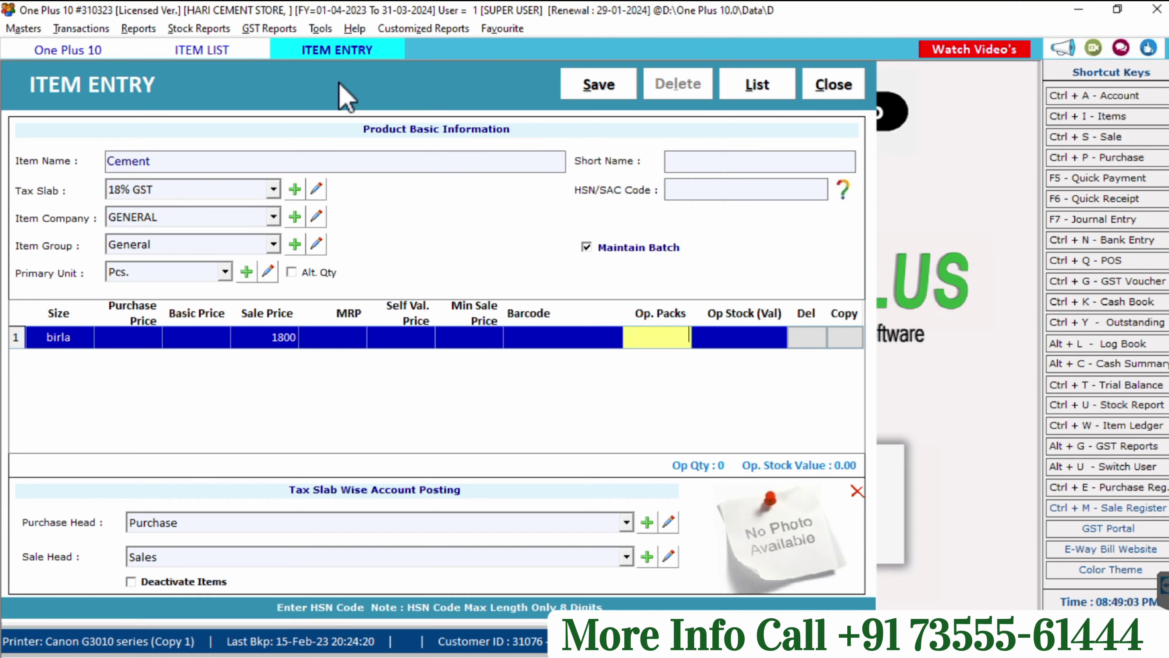
key("Return")
key("Return")
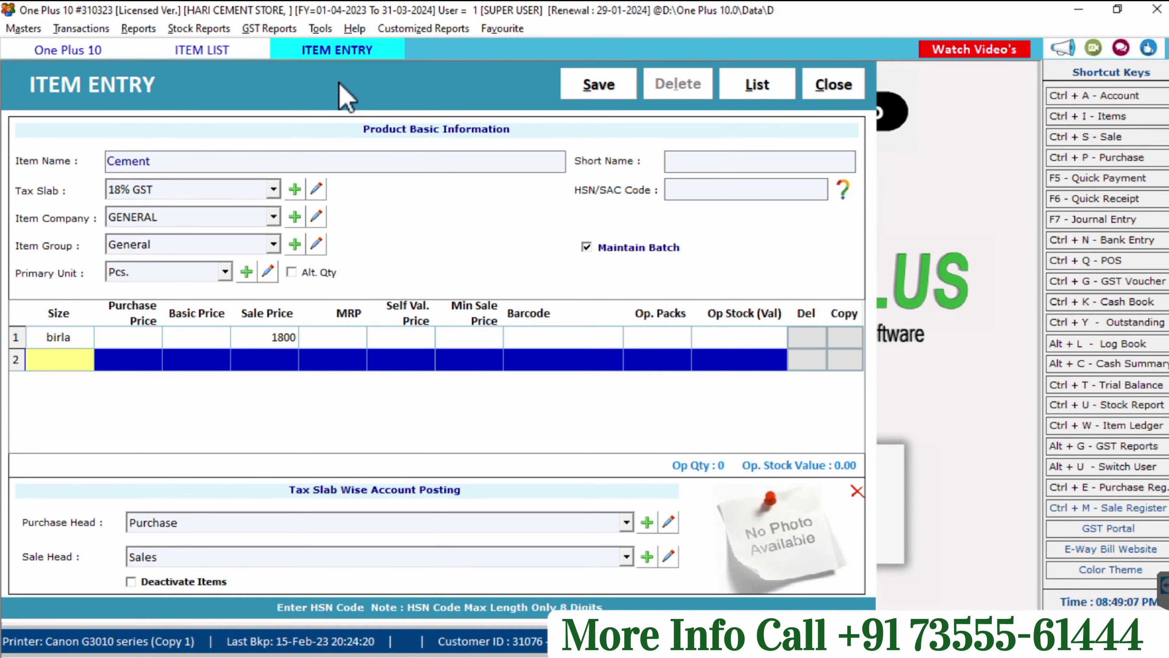
- Add a second size row named ulta tech with a sale price of 2300 and save the Cement item
type("ulta tech")
key("Return")
key("Return")
key("Return")
type("230")
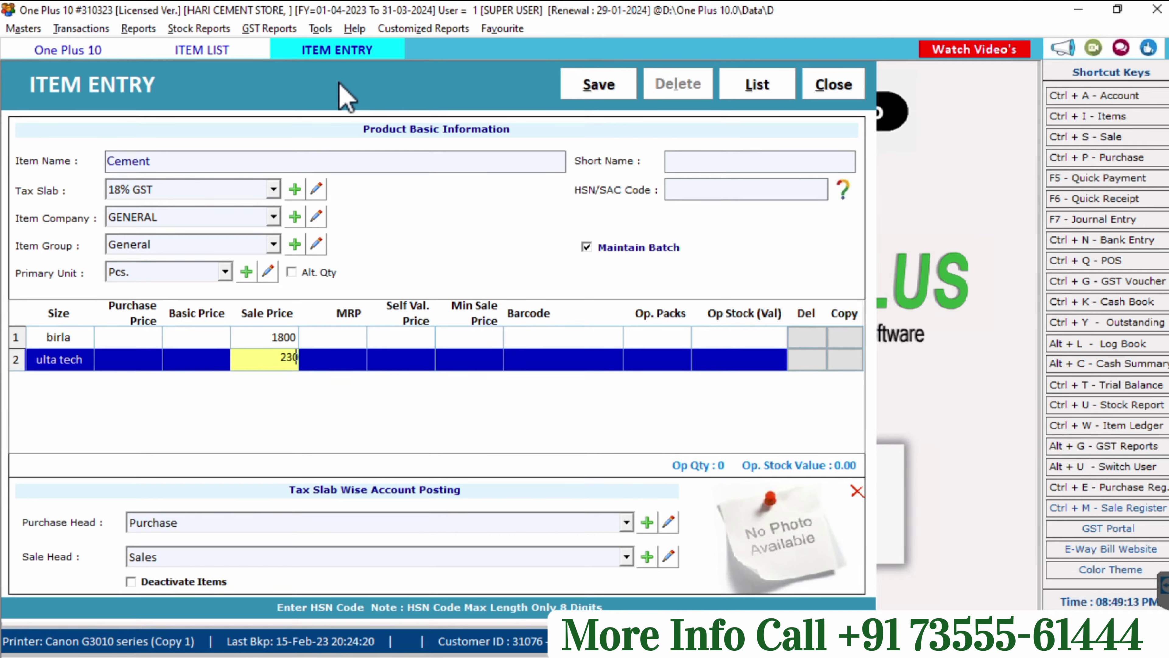
key("Return")
key("Return")
key("Return")
key("Return")
key("Return")
key("Return")
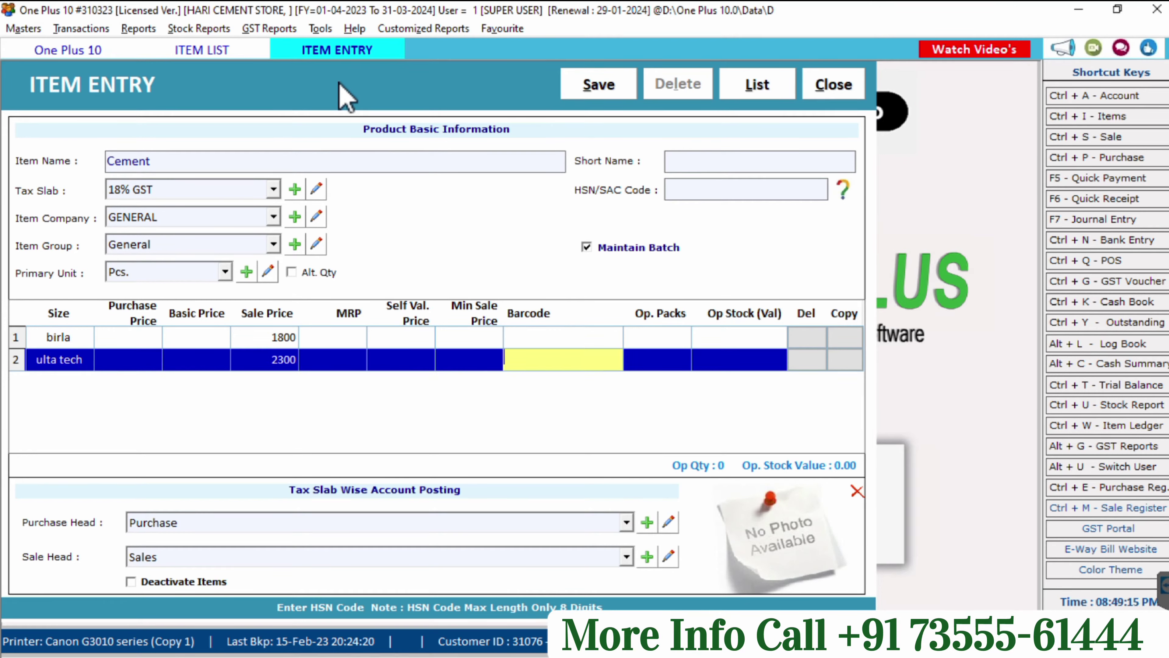
key("Return")
key("Return")
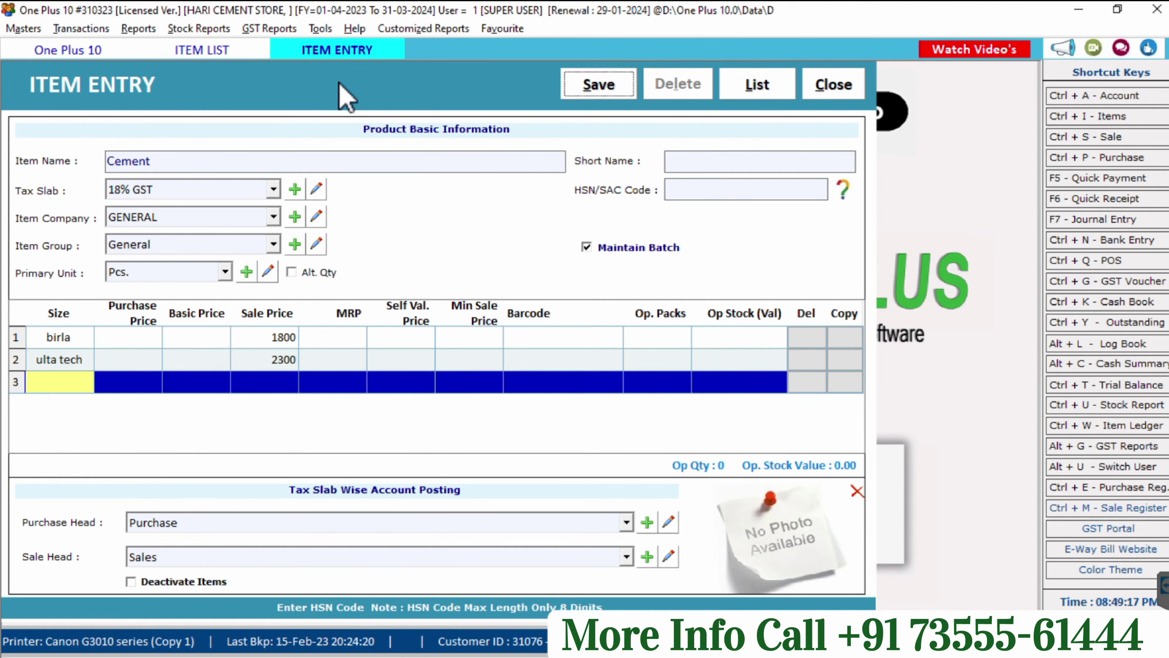
key("Return")
key("Return")
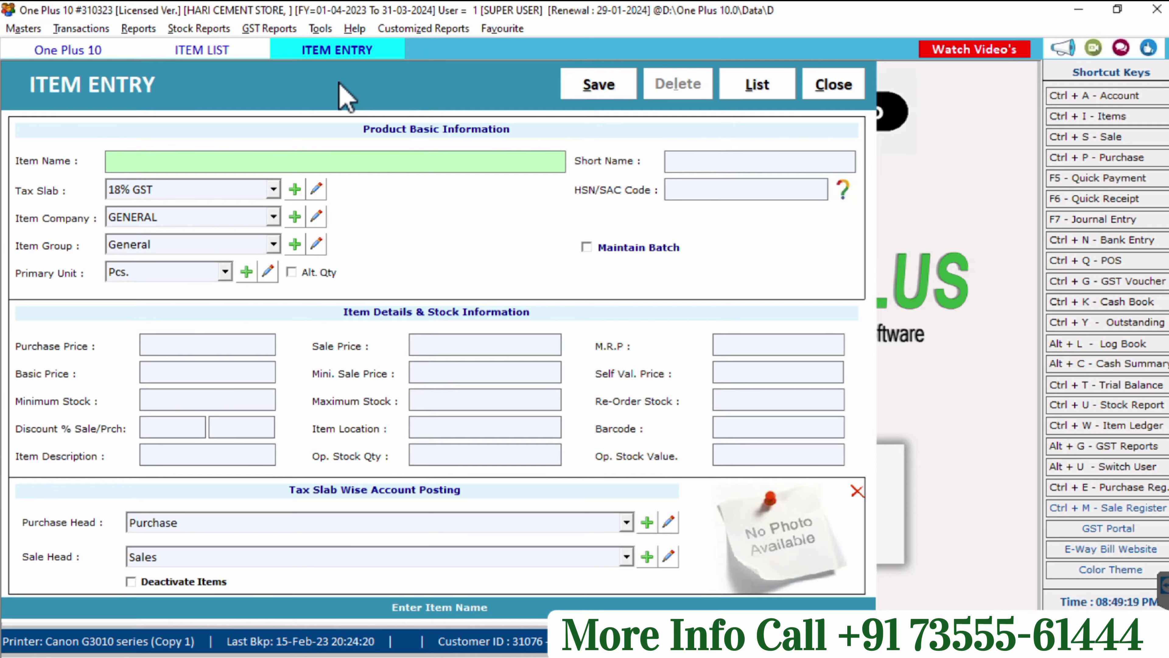
- Create a new item named White Cement with the 05% GST slab, GENERAL company, General group and Pcs. unit, without batch maintenance
key("Escape")
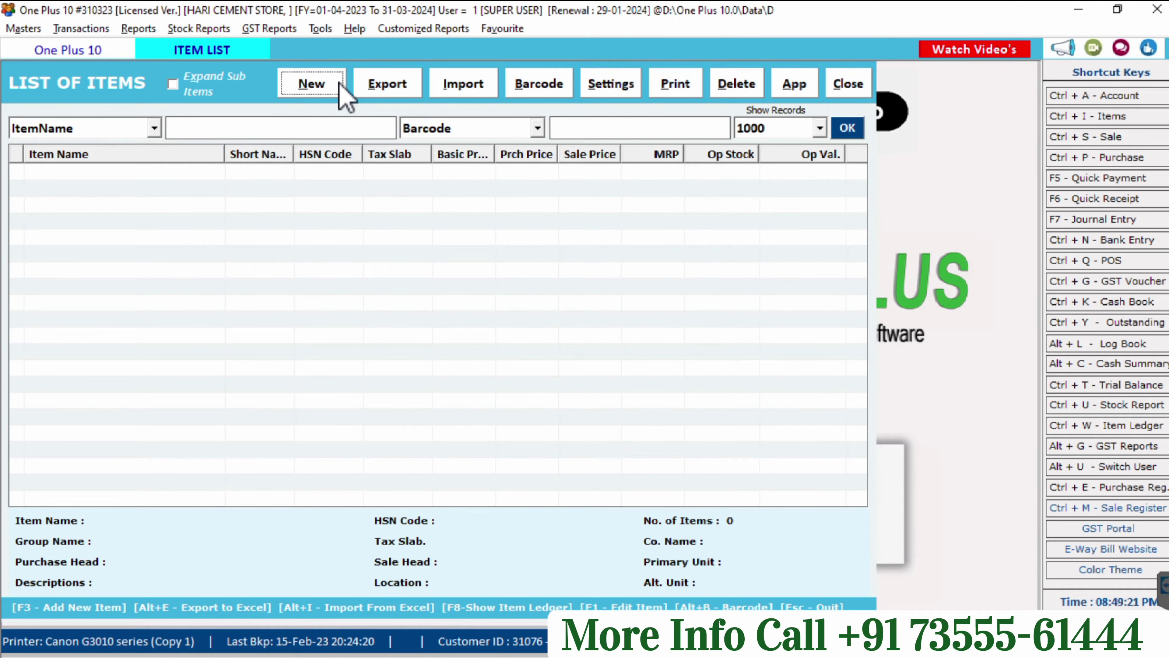
left_click(311, 84)
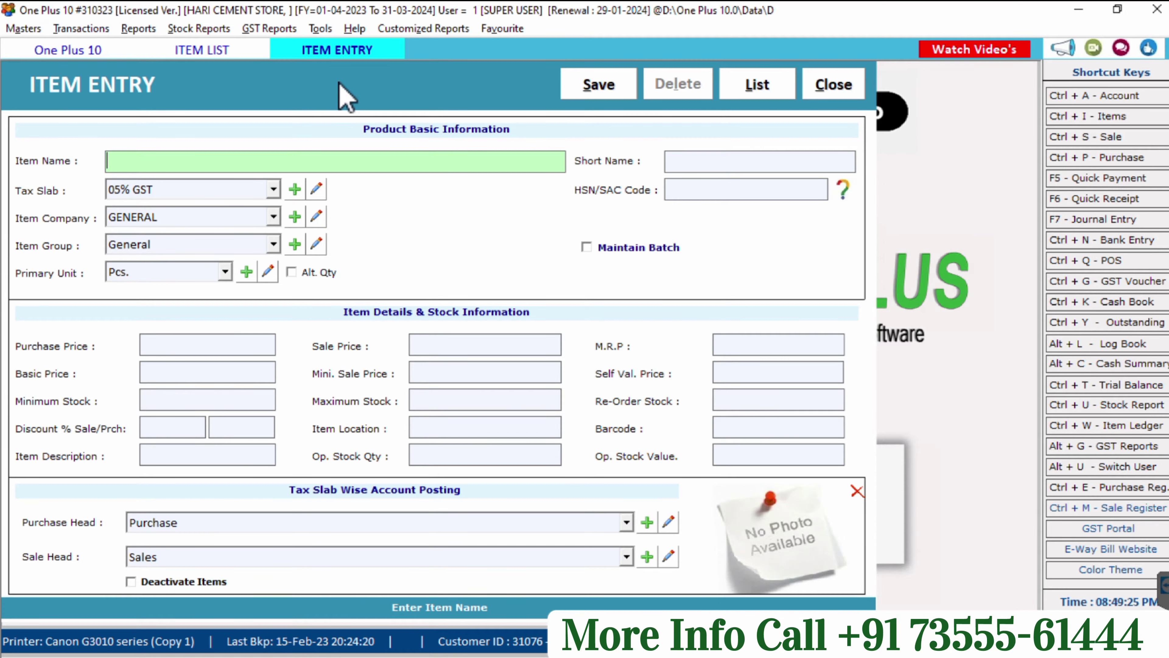
type("white cement")
key("Return")
key("Return")
key("Return")
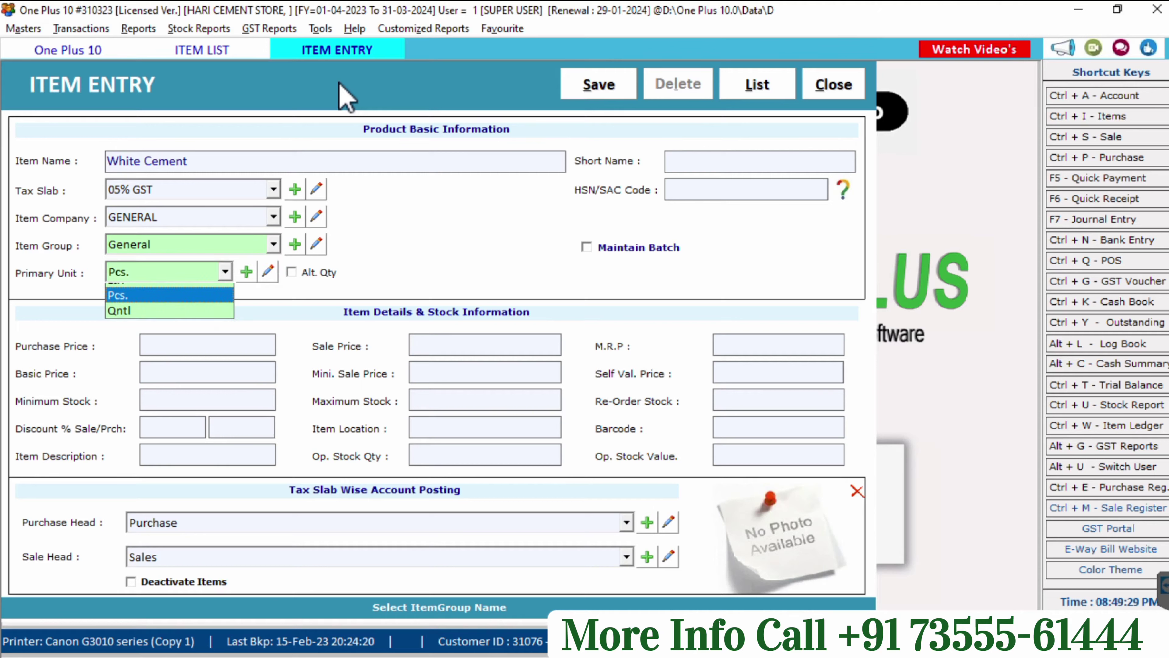
key("Return")
key("Return")
key("Return")
key("Return")
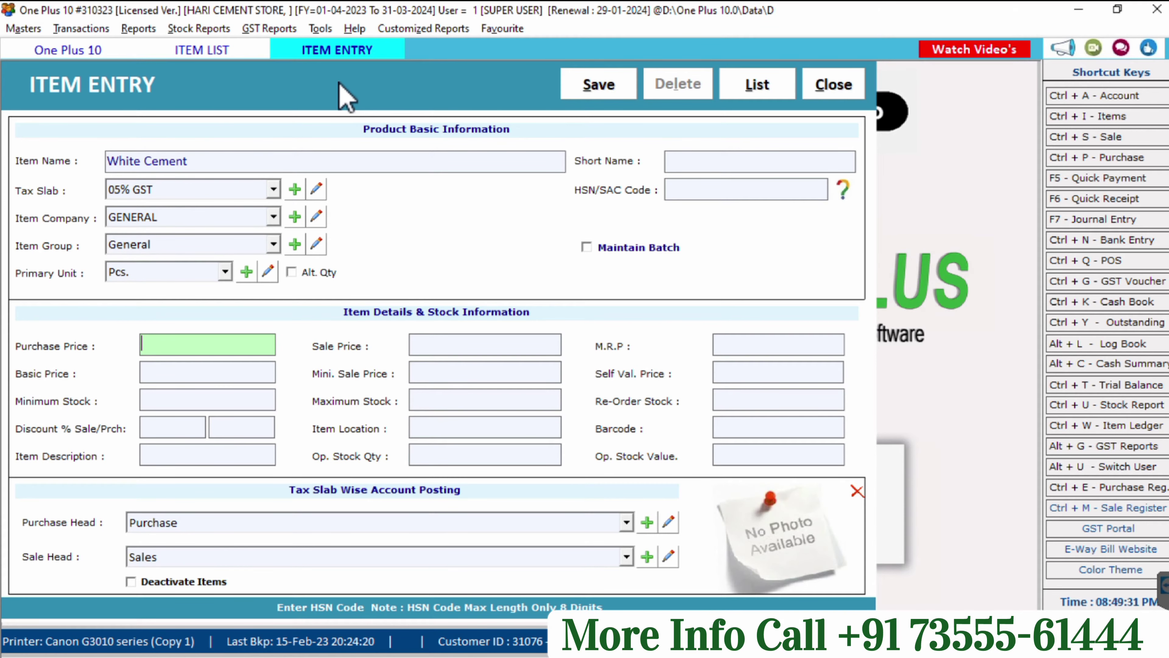
- Set White Cement's sale price to 180, leave its purchase price blank, and save the item
key("Return")
type("180")
key("Return")
key("alt+s")
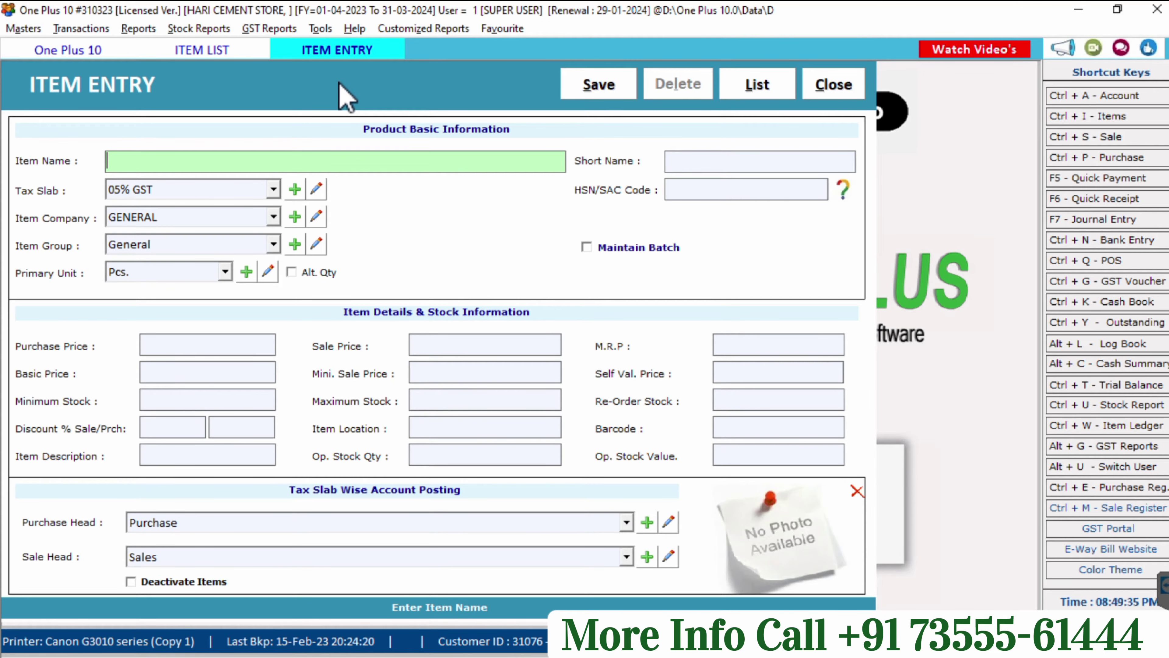
- Leave item entry, reload the item list to review the saved items, and close it
key("Escape")
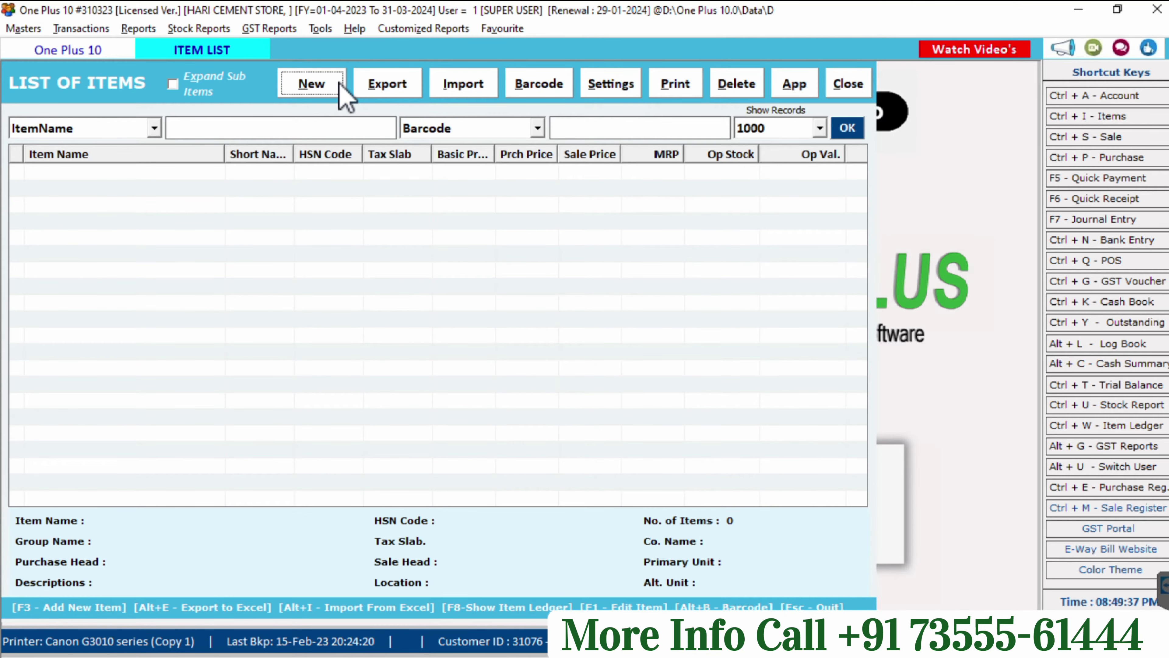
key("Escape")
key("ctrl+i")
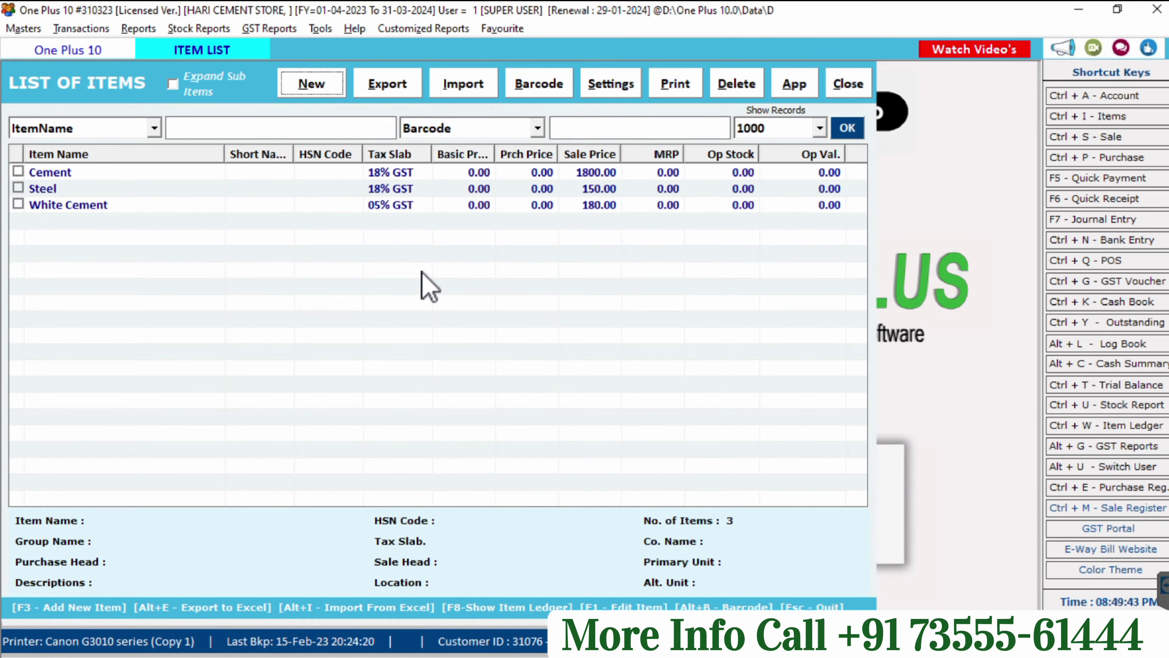
key("Escape")
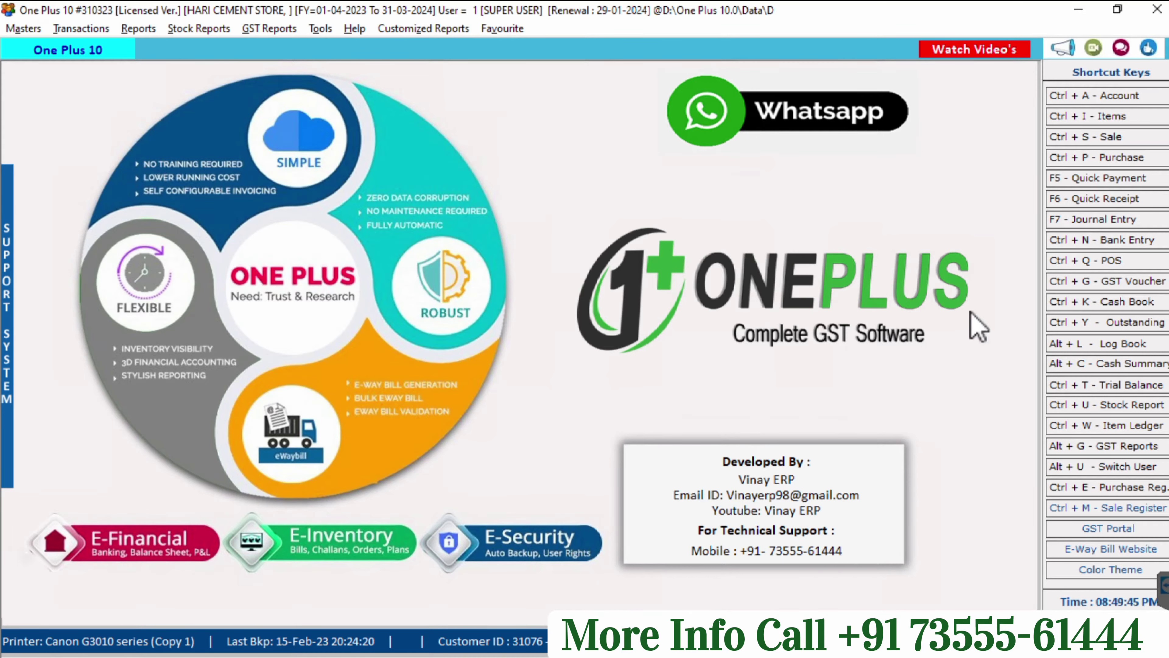
- Start a new purchase bill dated 08-04-2023 on Credit terms and enter the new supplier's name as the party
left_click(1103, 158)
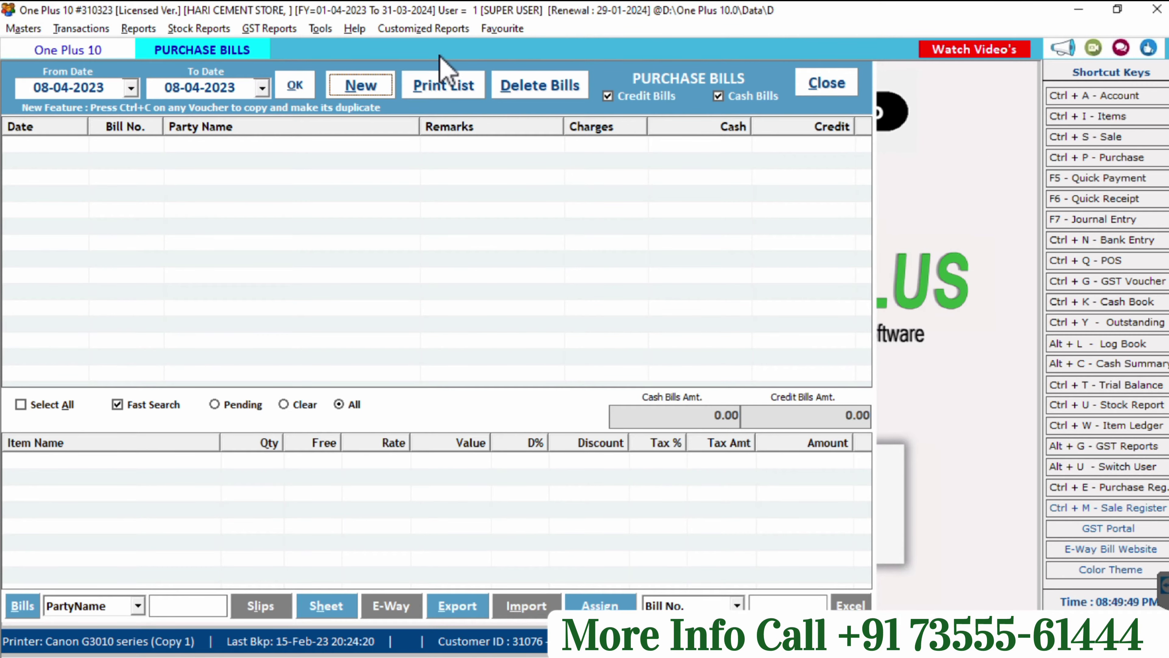
left_click(360, 83)
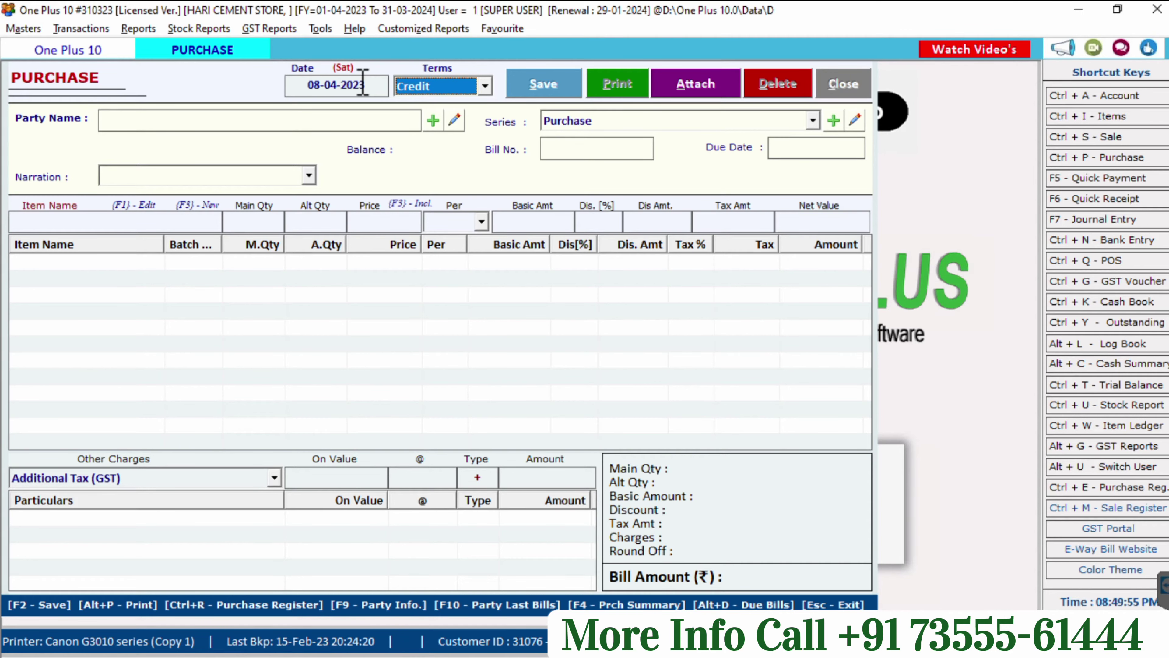
key("Return")
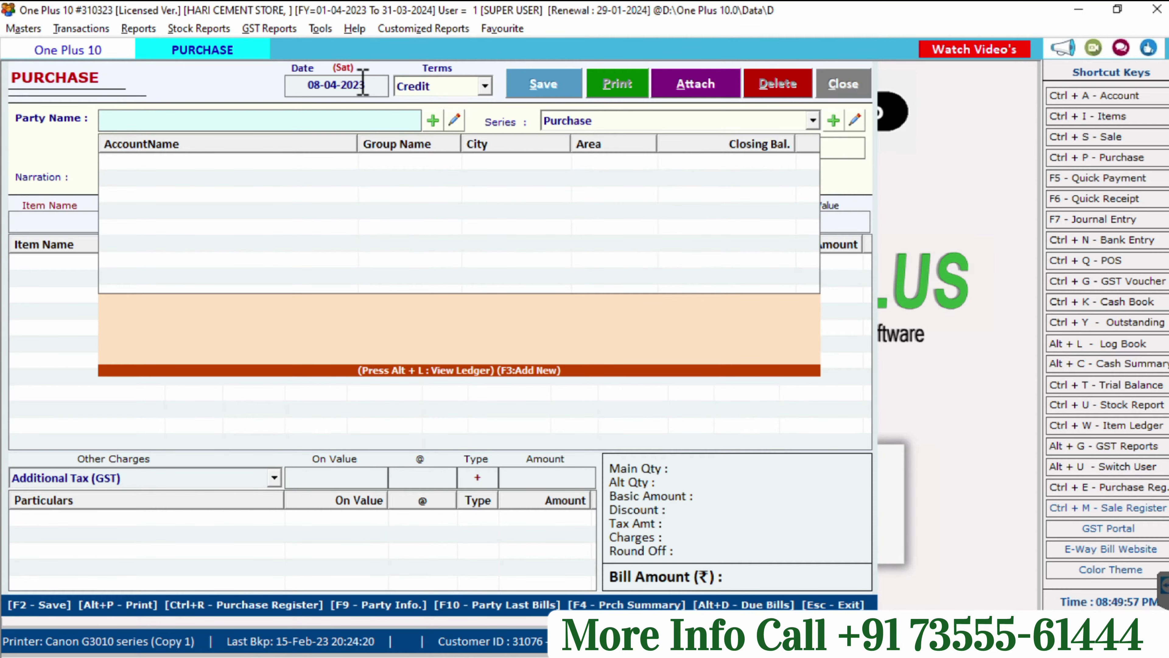
type("vinay")
key("Return")
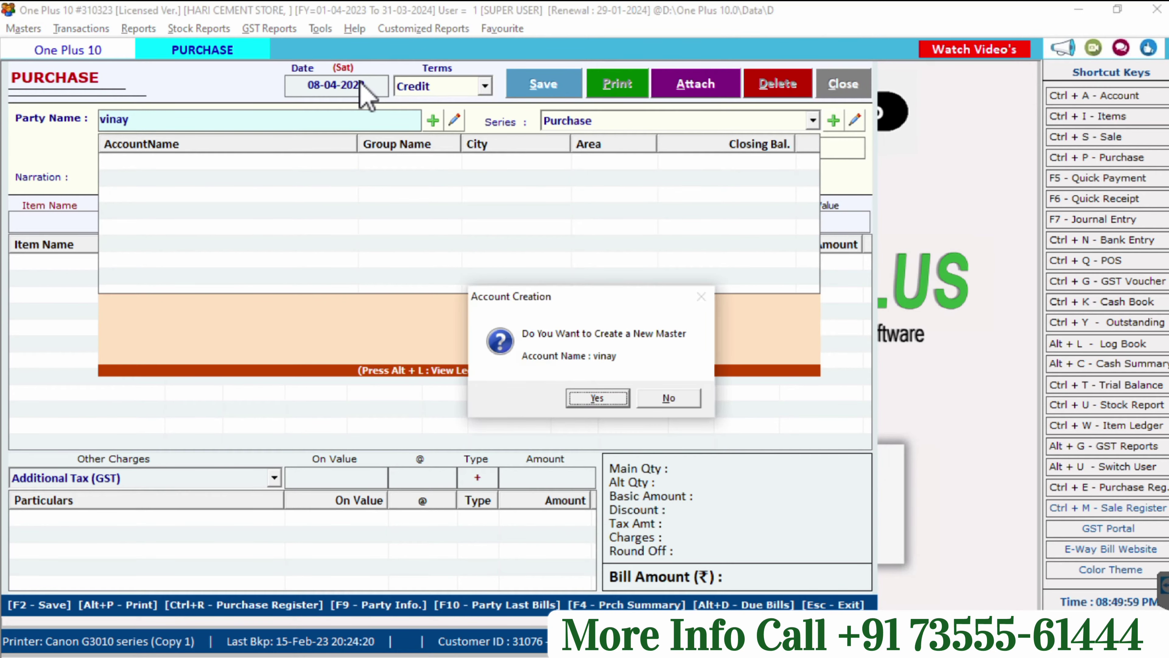
- Create the party's account in the SUPPLIERS group with Cr. as balance type, leave the GST number blank, and save it
key("Return")
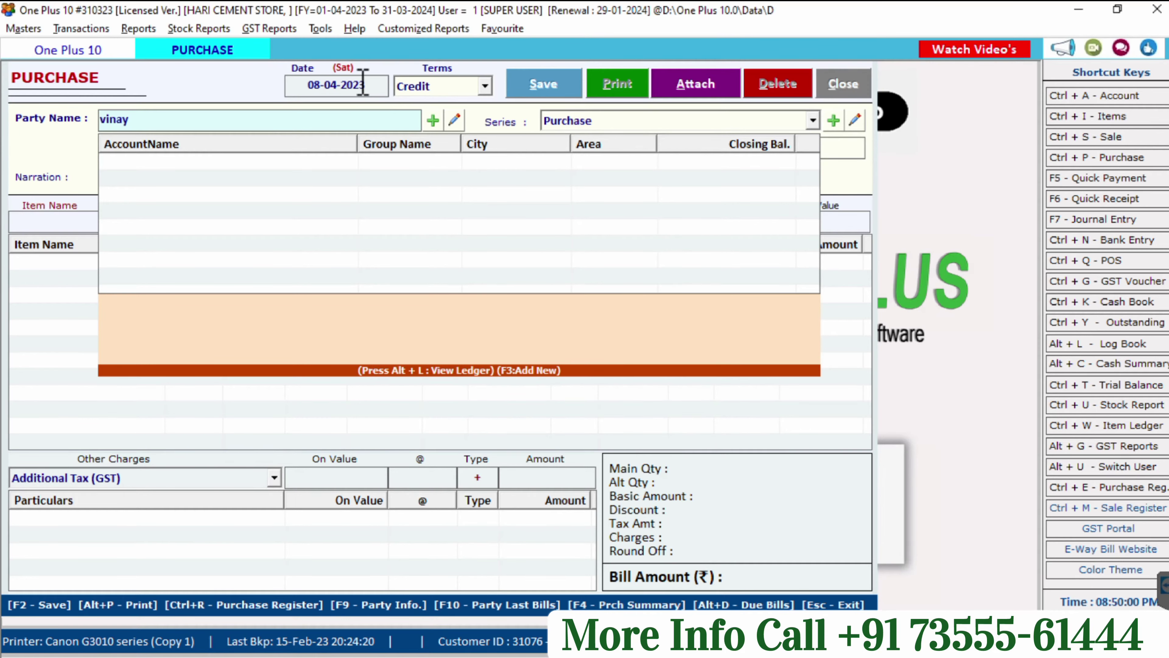
key("Return")
key("Return")
key("Return")
key("Return")
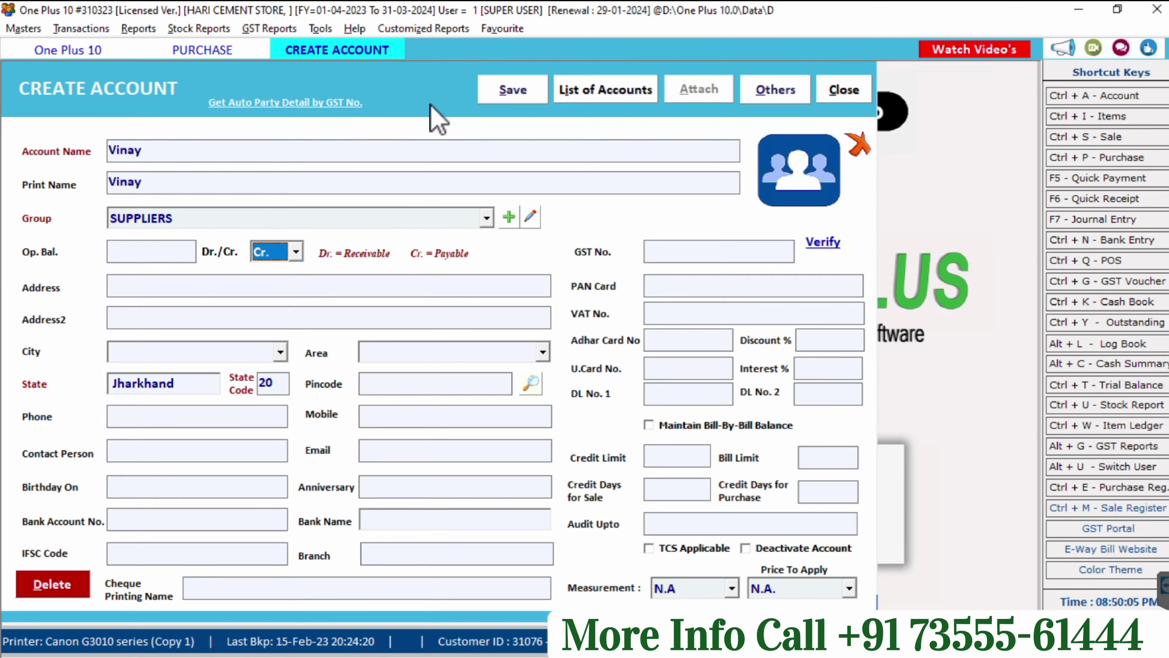
left_click(253, 103)
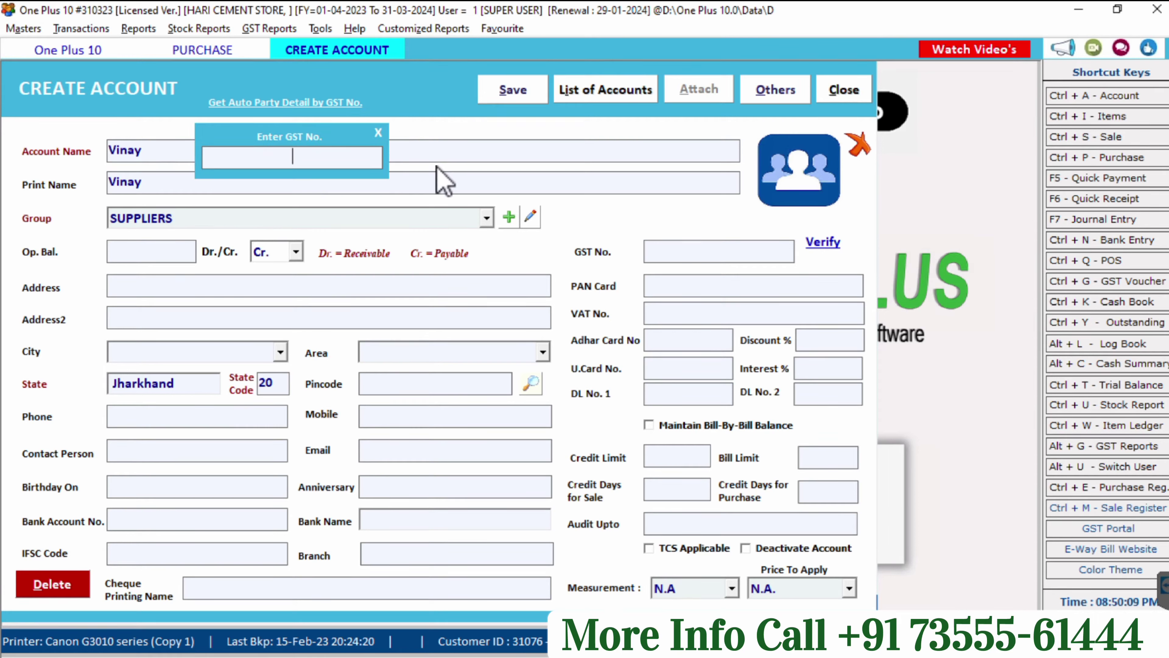
key("F2")
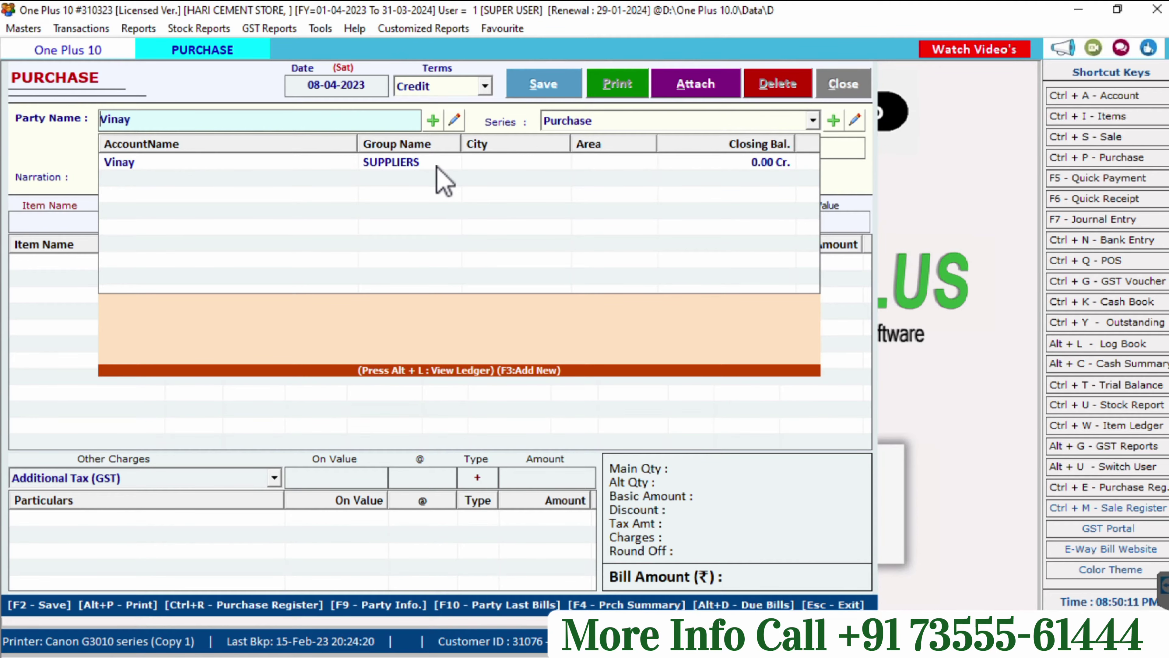
- Select the new supplier as the bill's party and accept bill number 1, leaving due date and narration blank
key("Return")
key("Return")
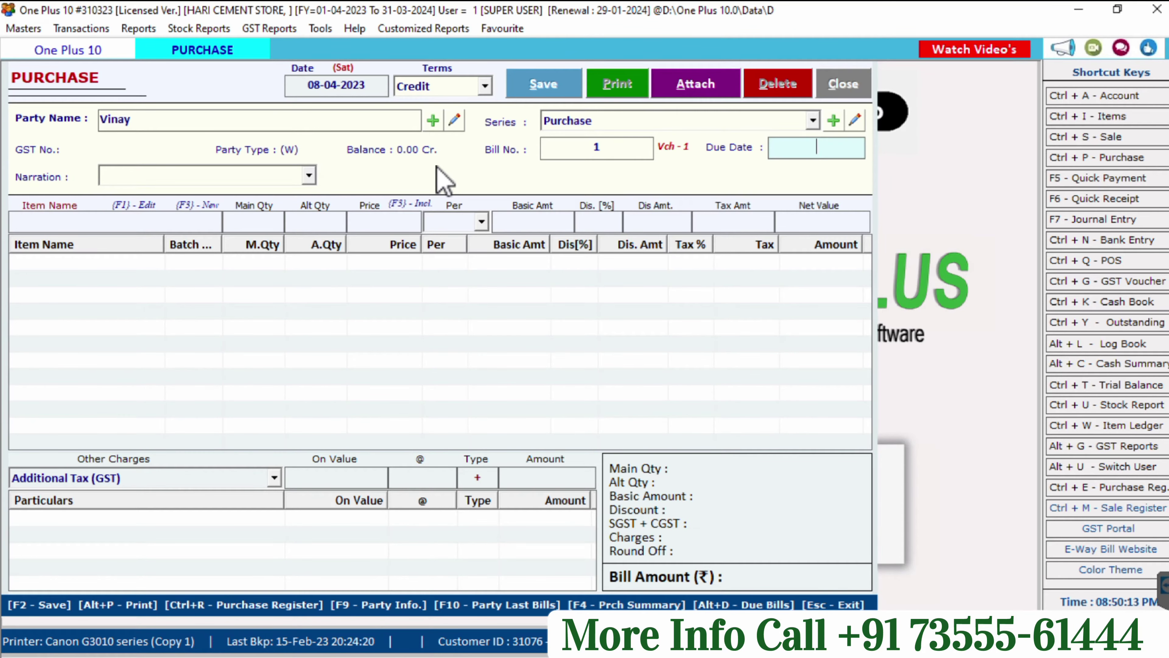
key("Return")
key("Return")
- Choose Cement in the ulta tech size as the first purchase item with a quantity of 10
key("Down")
key("Return")
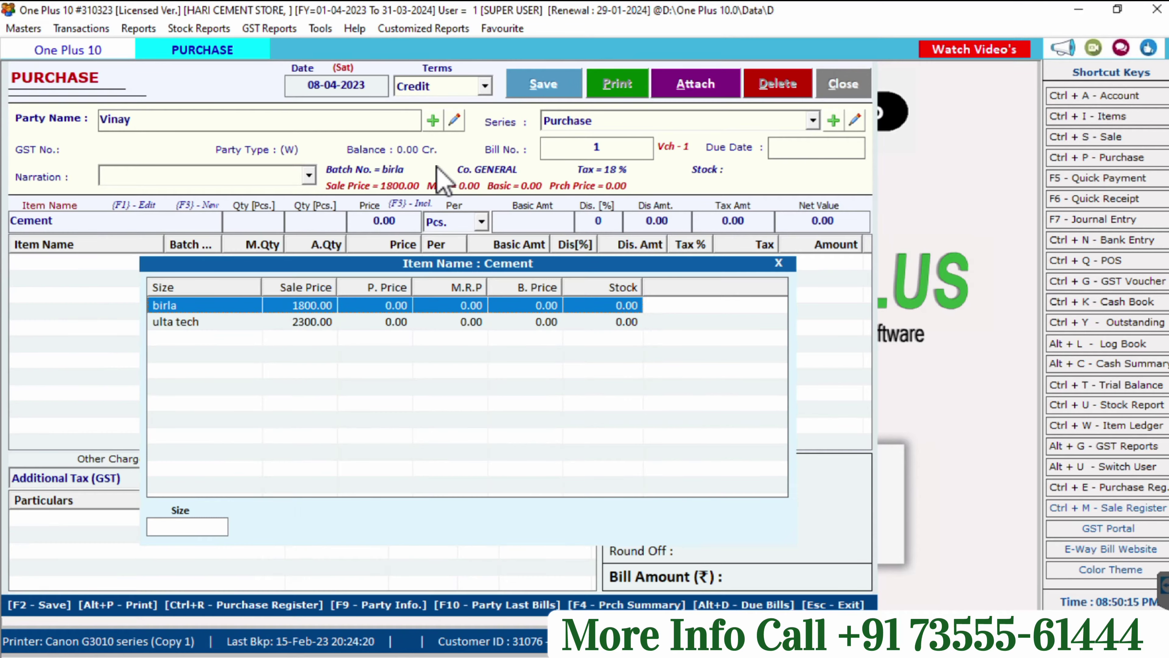
key("Down")
key("Up")
key("Down")
key("Return")
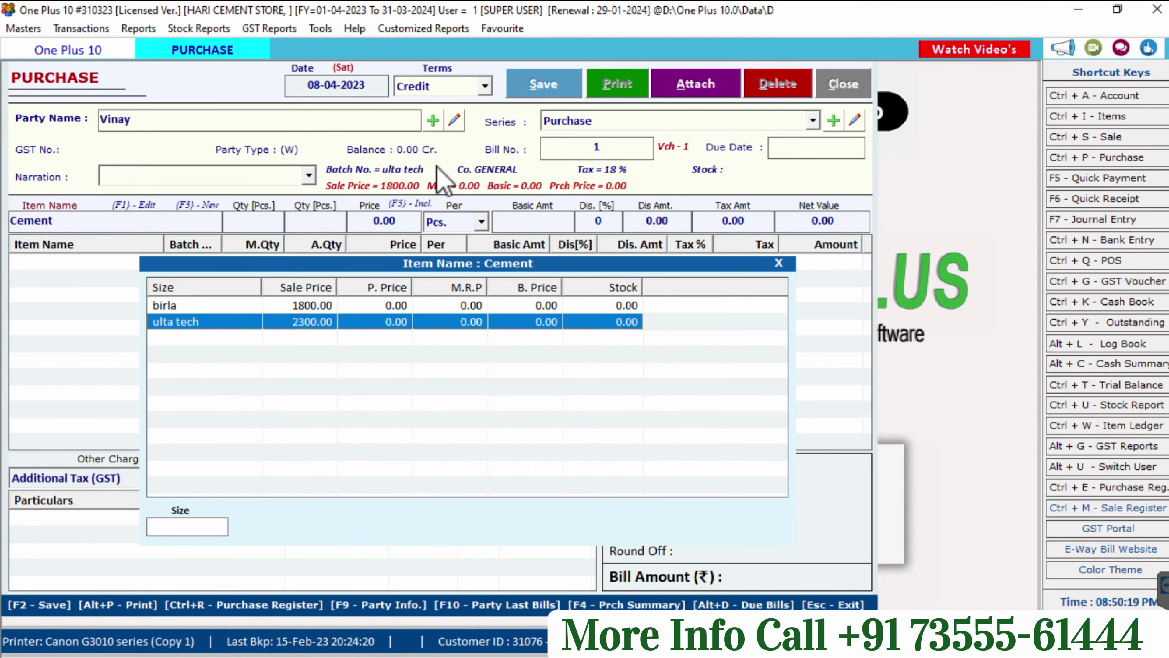
key("Return")
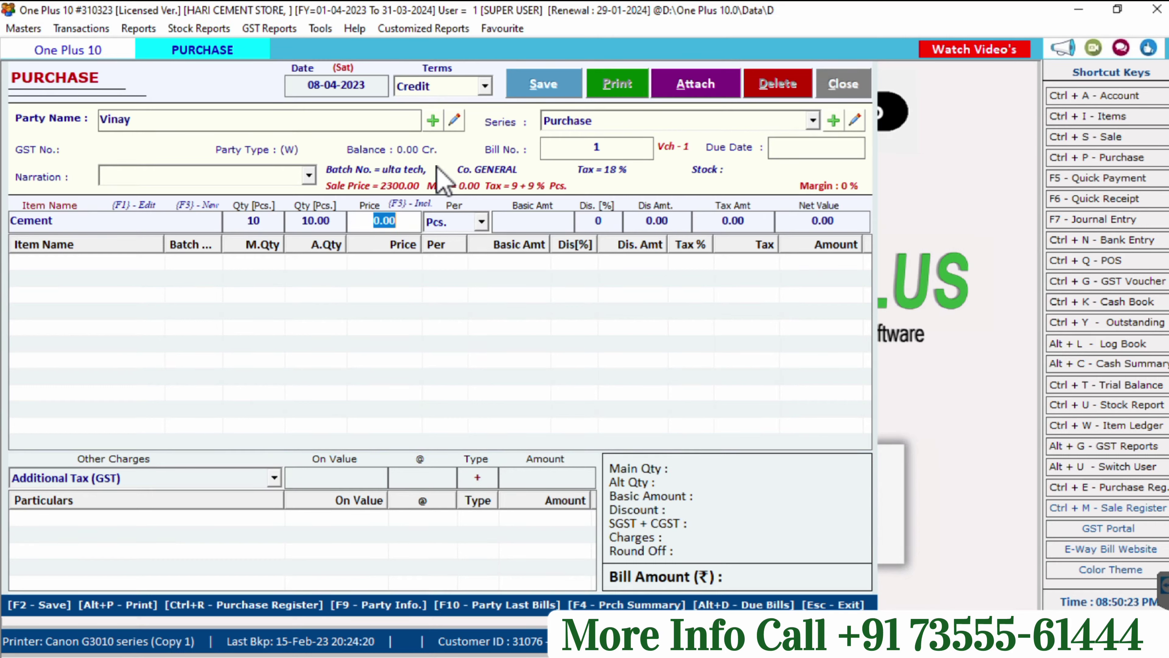
- Set the Cement price to 1500 per Pcs. without discount and add the line to the bill
type("1500")
key("Return")
key("Return")
key("Return")
key("Return")
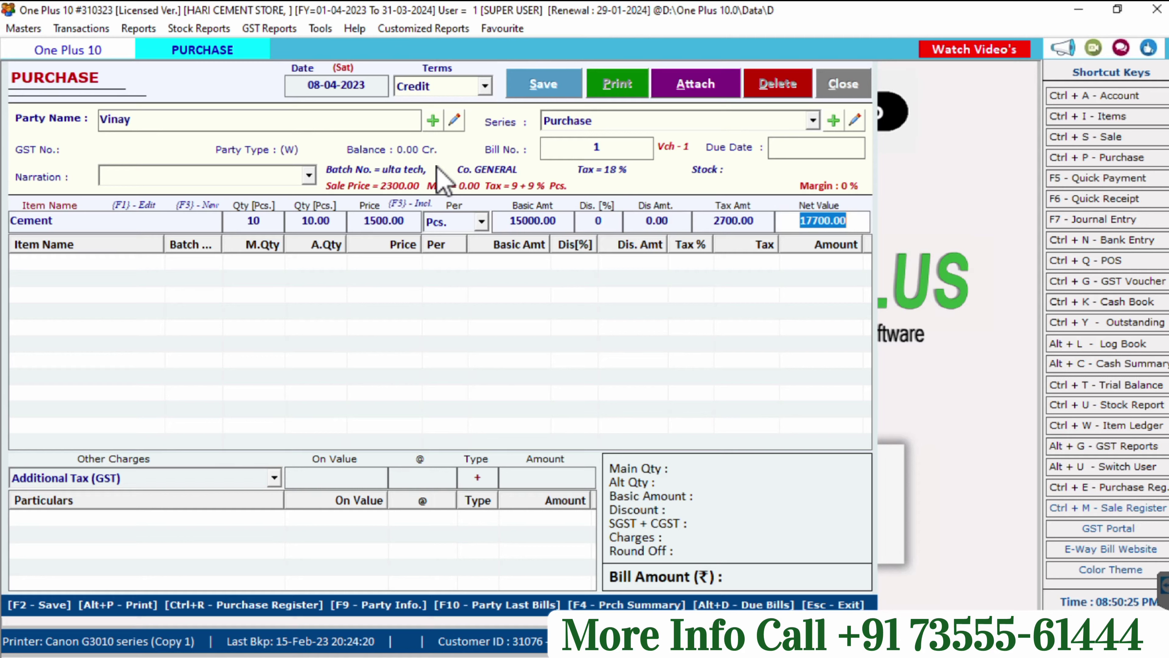
key("Return")
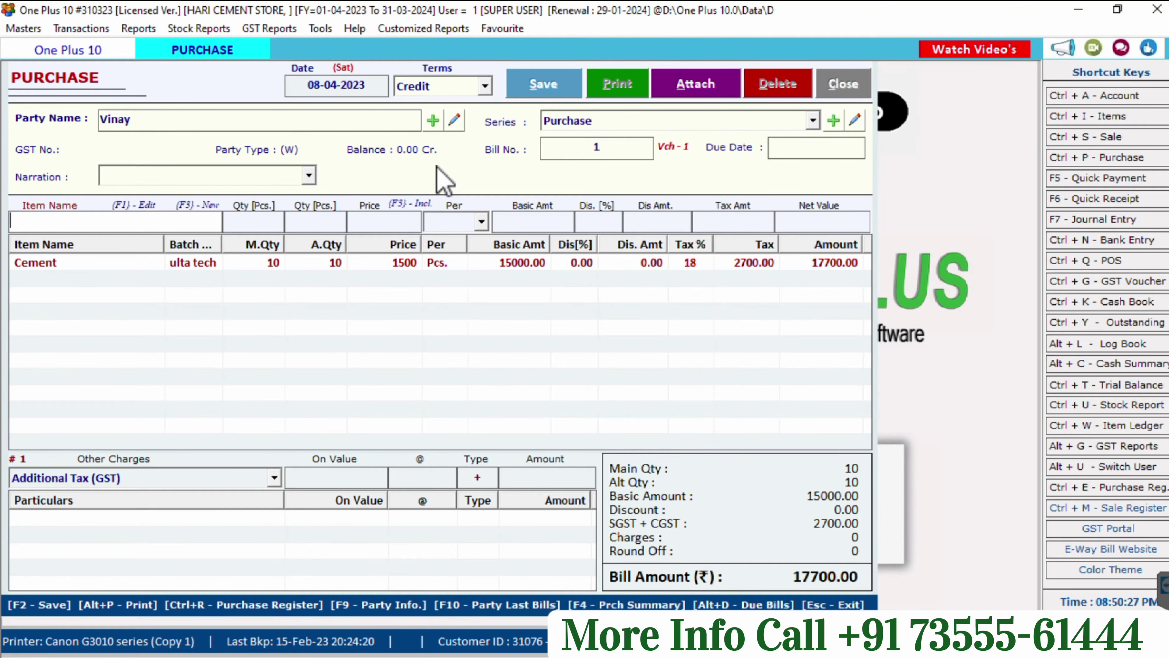
- Add a White Cement line to the bill with a quantity of 100 at 150 per Pcs
key("Down")
key("Down")
key("Down")
key("Return")
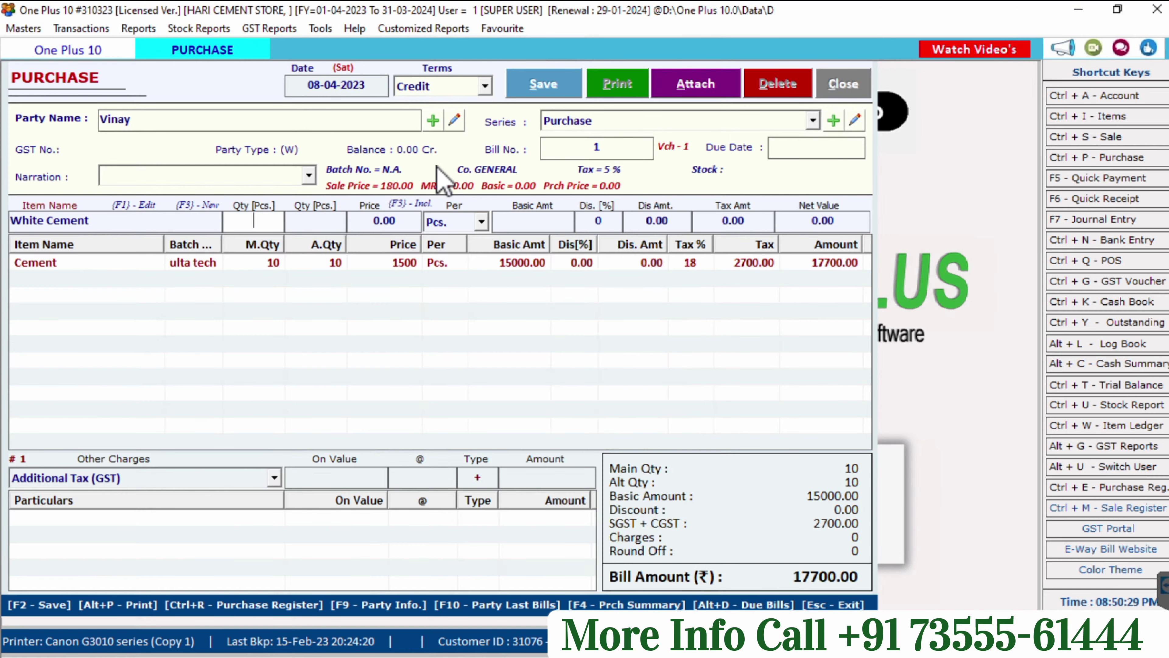
type("100")
key("Return")
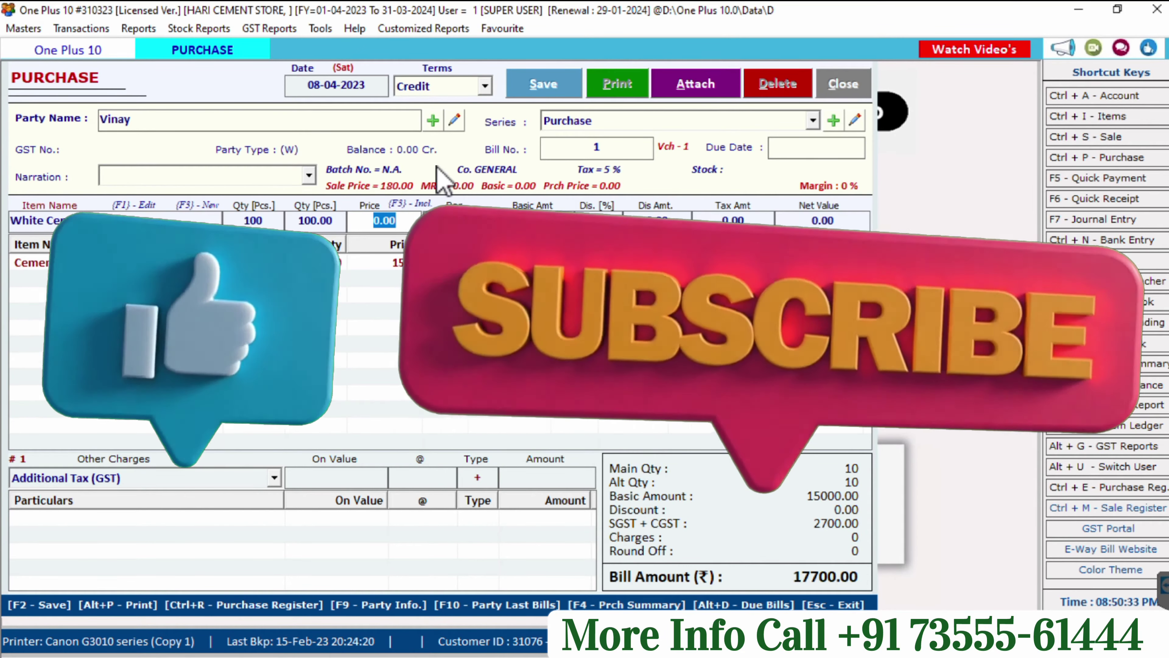
type("150")
key("Return")
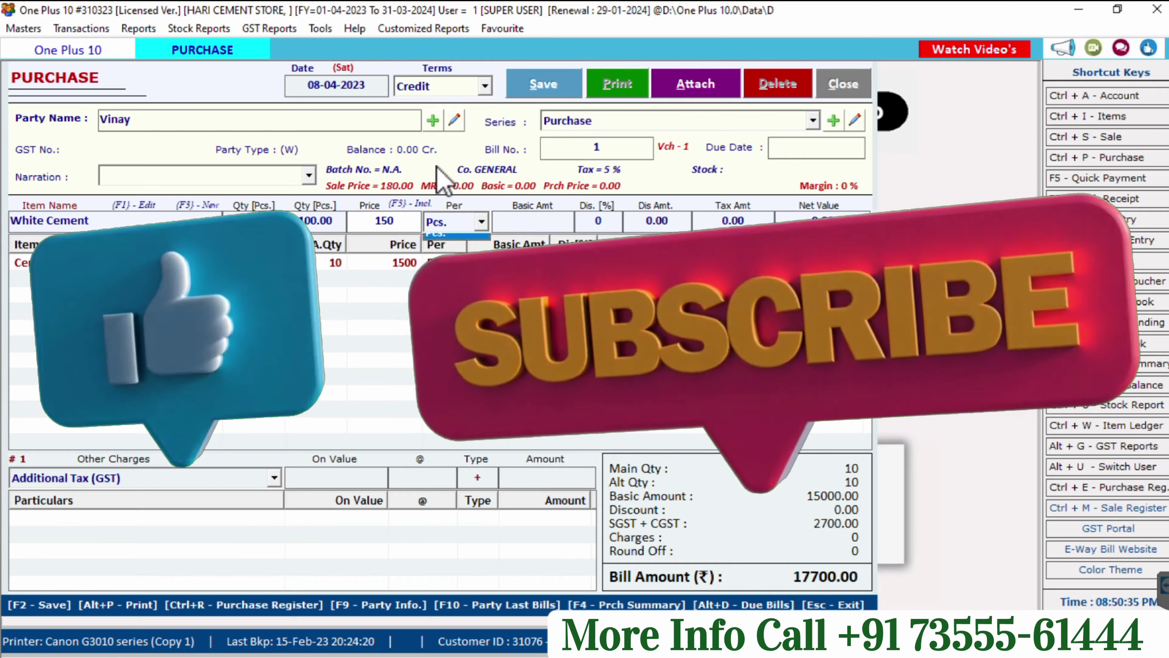
key("Return")
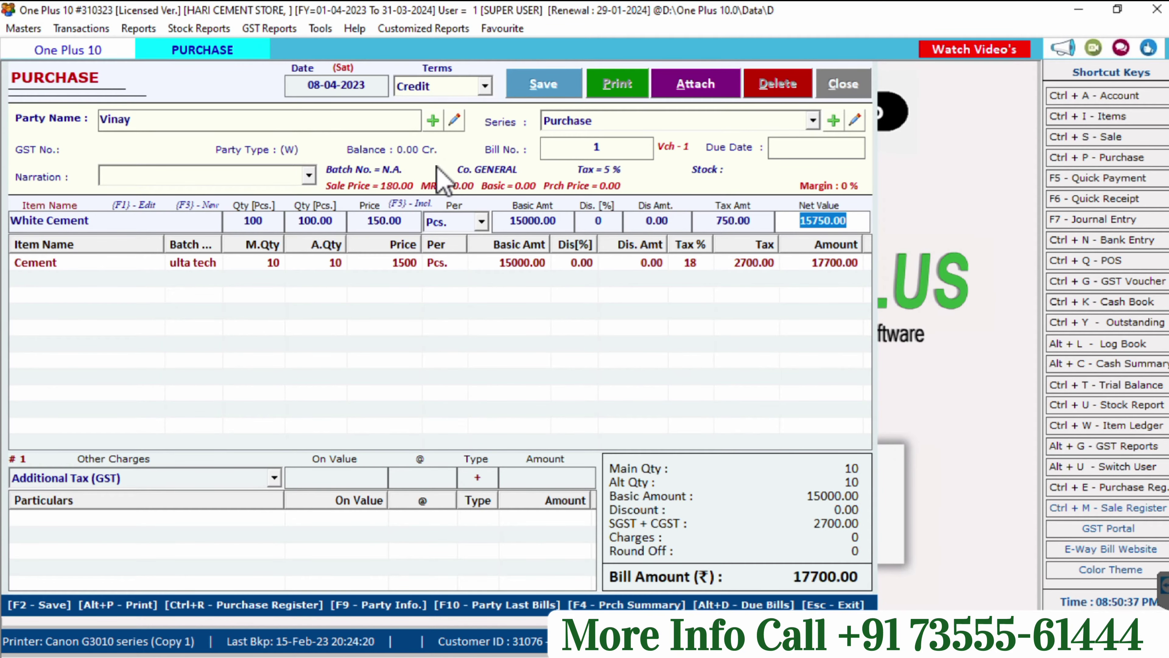
key("Return")
- Save the purchase bill and close the purchase entry form
key("F2")
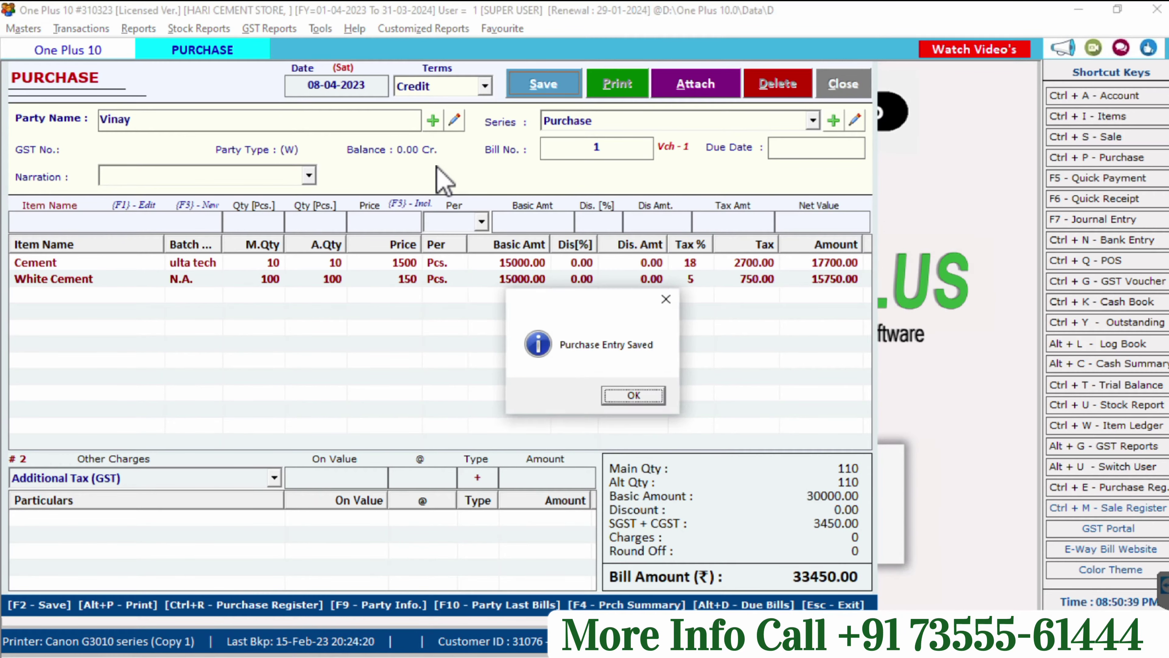
key("Return")
key("Right")
key("Return")
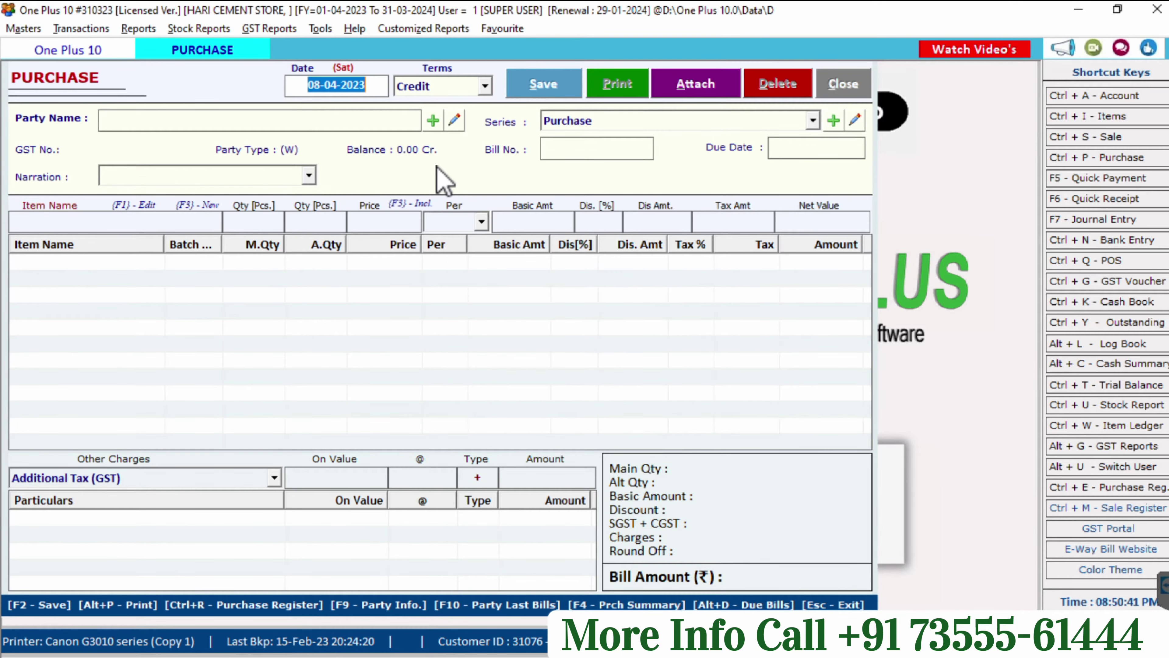
key("Escape")
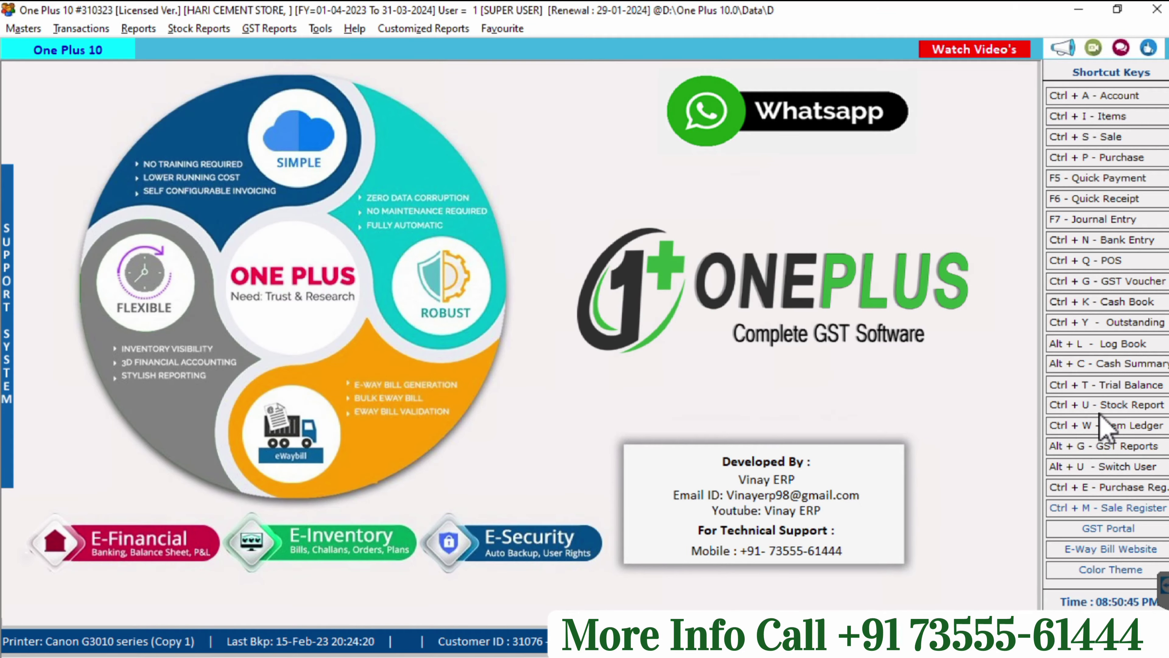
- Generate the stock report for 01-04-2023 to 08-04-2023, review the item-wise stock, and close the report
left_click(1111, 409)
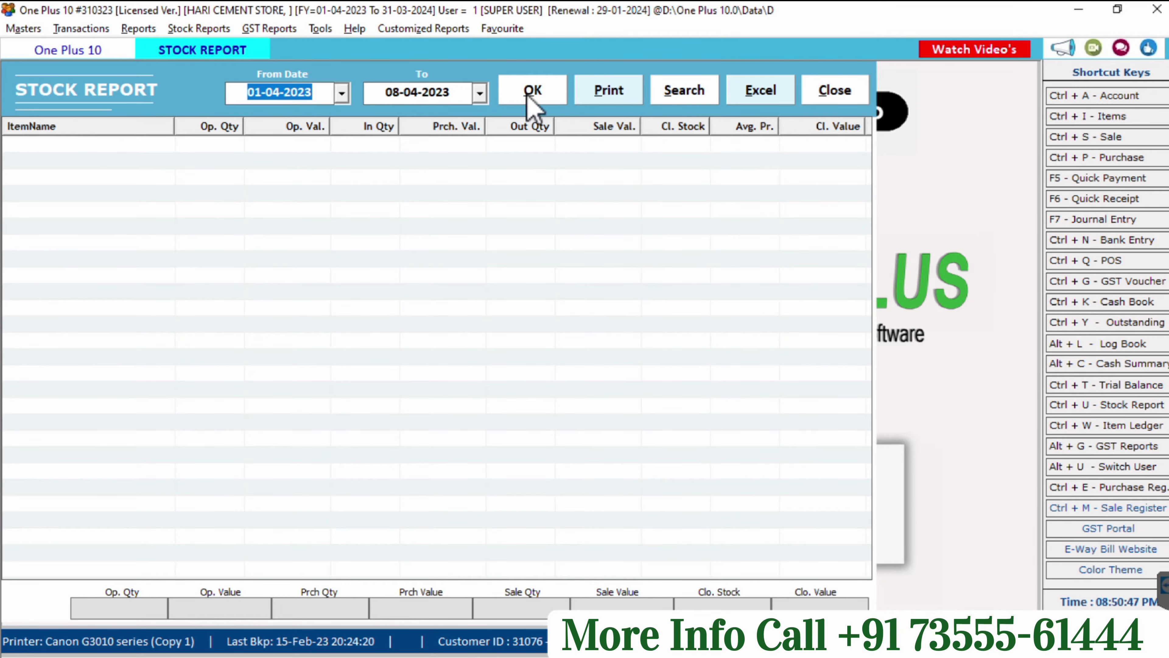
left_click(537, 91)
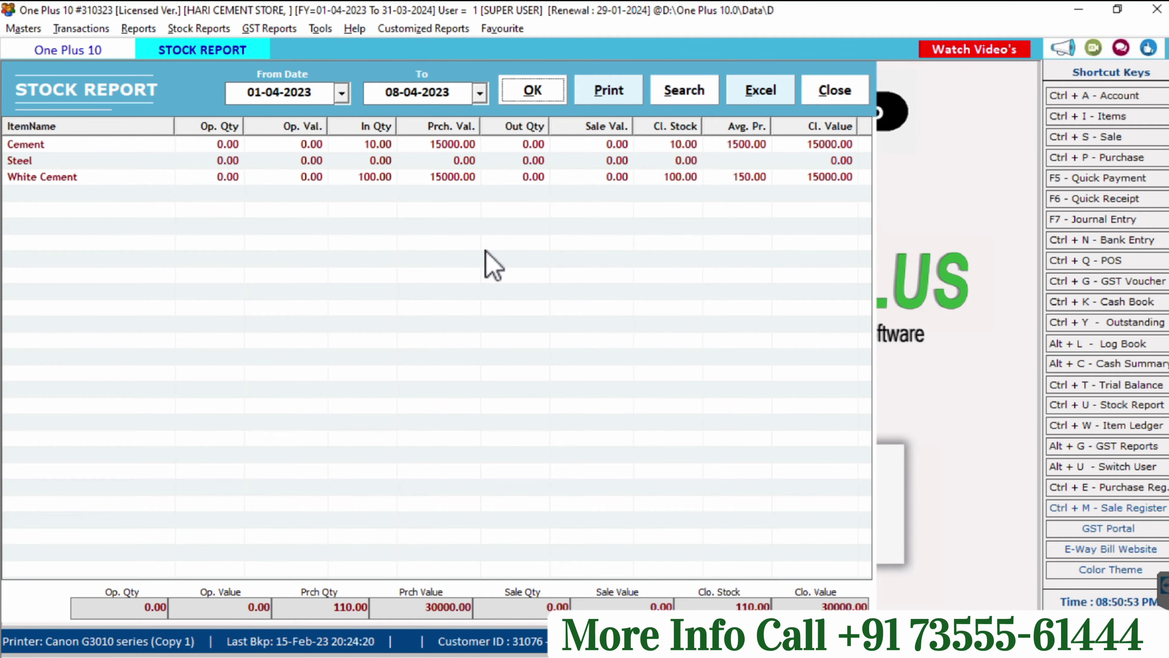
key("Escape")
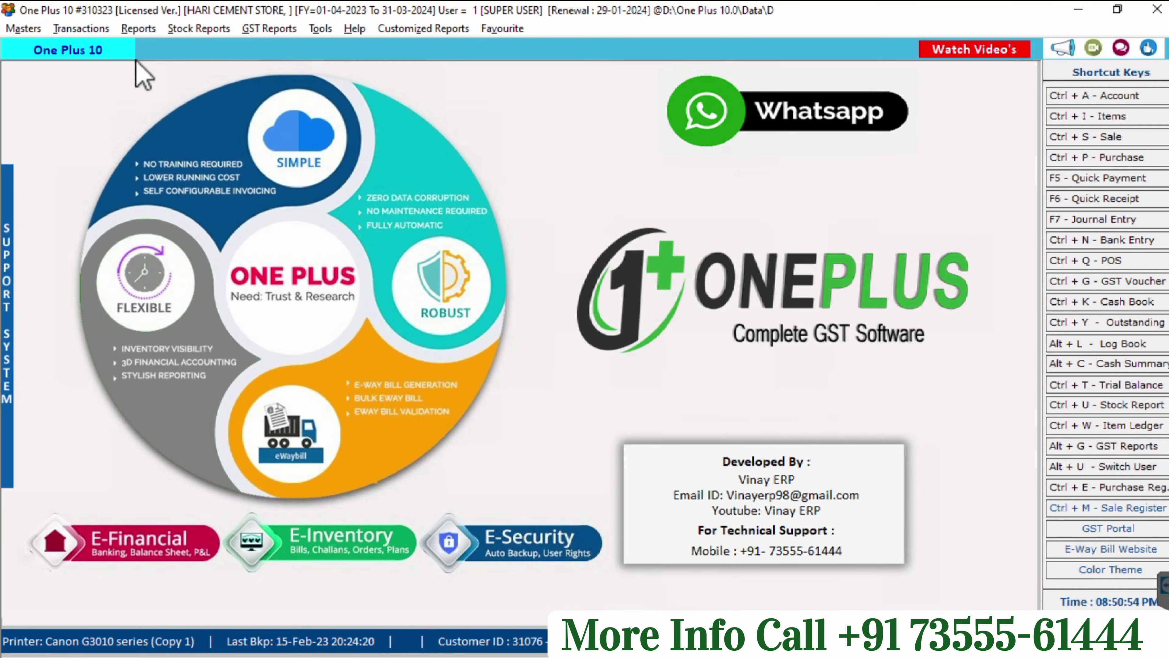
- Generate the stock summary for 01-04-2023 to 08-04-2023 and select Cement's ulta tech row to examine its size-wise stock
left_click(203, 28)
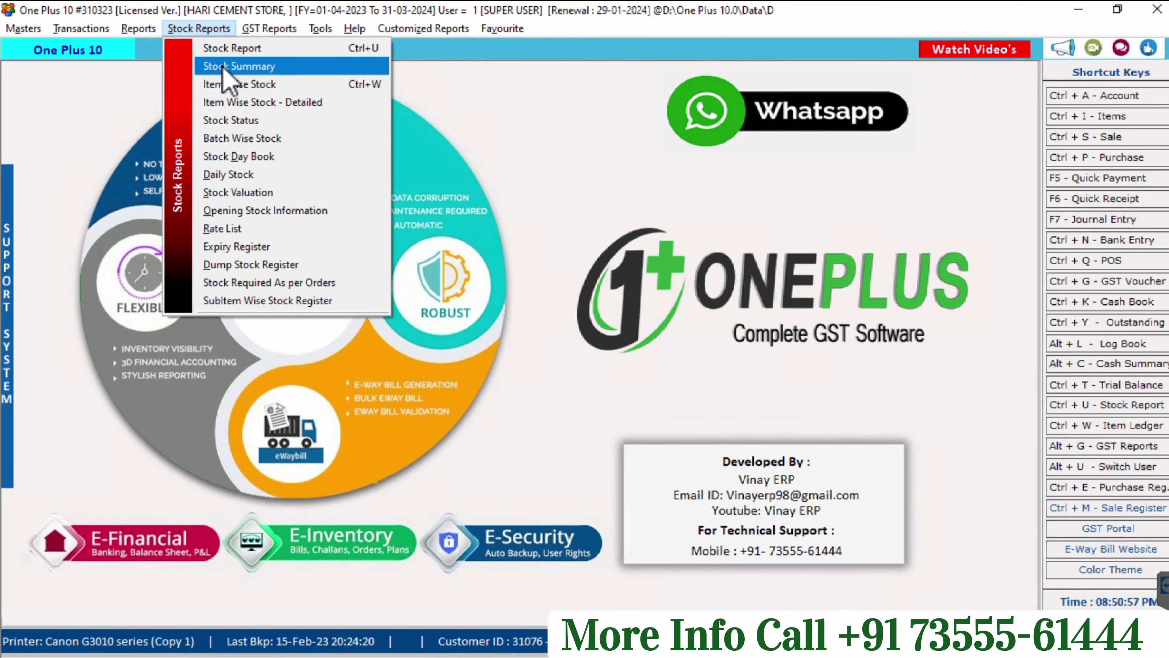
left_click(223, 67)
left_click(497, 99)
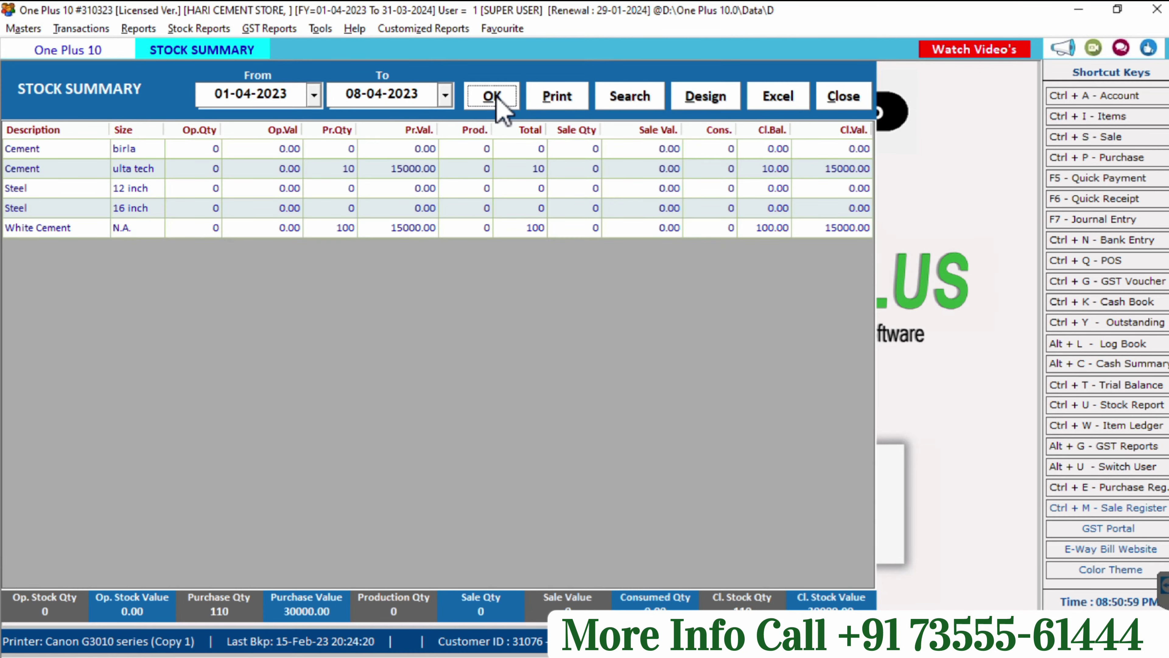
left_click(150, 171)
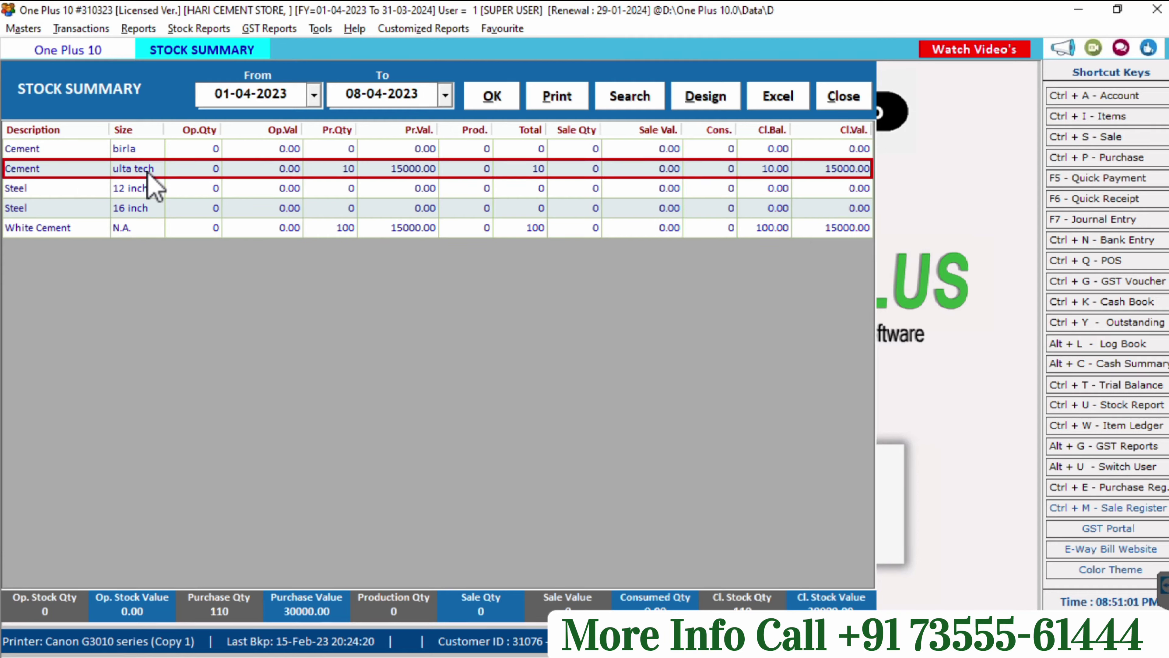
- Examine the closing stock of Cement's birla size and White Cement, and close the stock summary
left_click(765, 152)
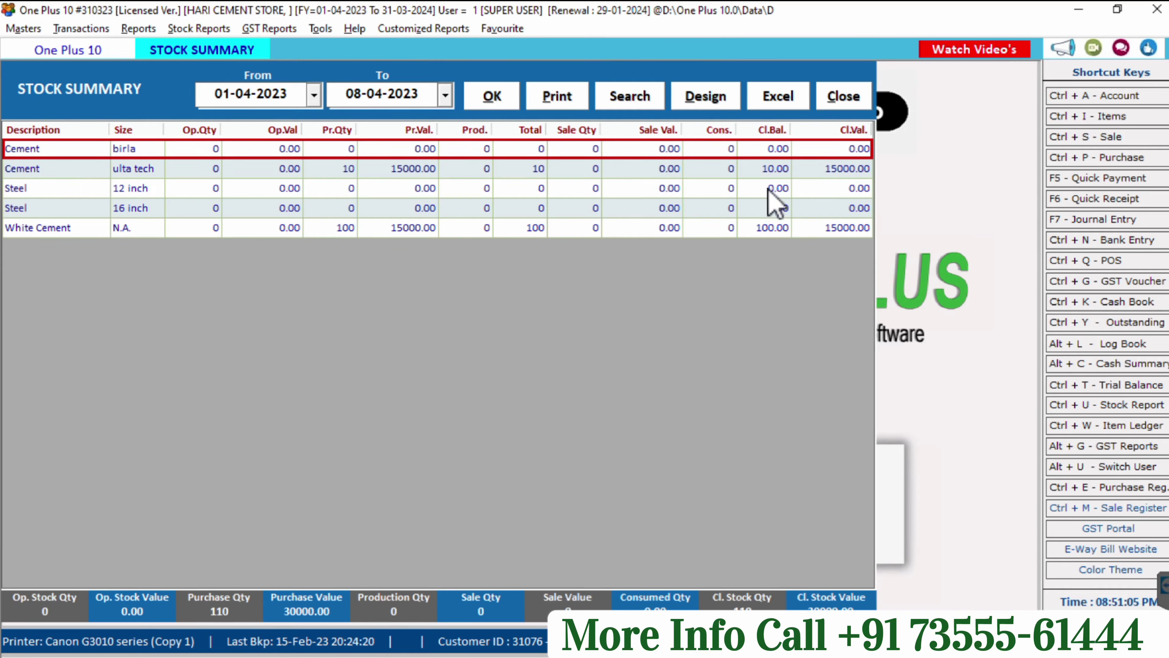
left_click(769, 227)
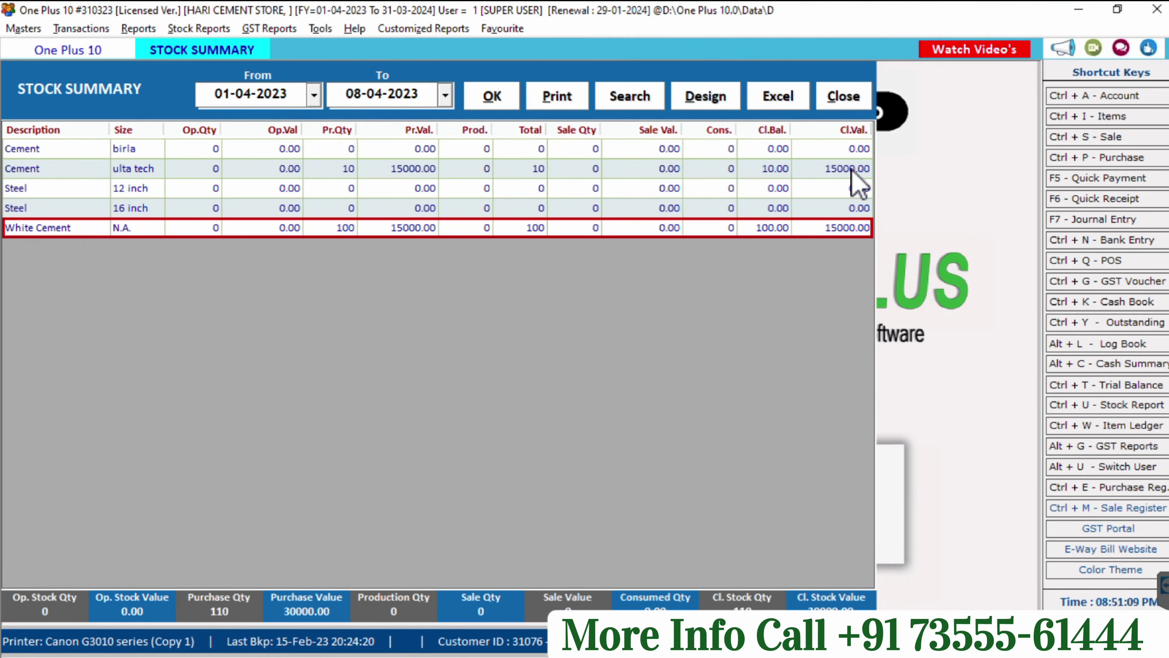
left_click(842, 96)
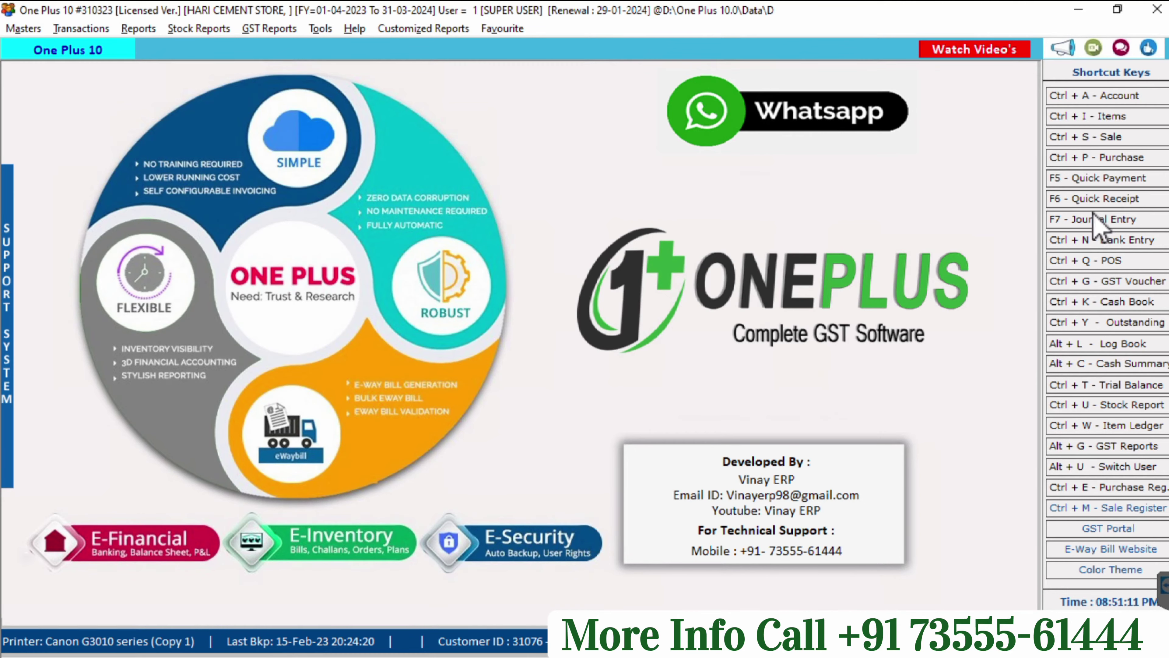
- Start a credit sale bill dated 08-04-2023 in GST SERIES and create a CUSTOMERS account for the new customer as its party
left_click(1082, 140)
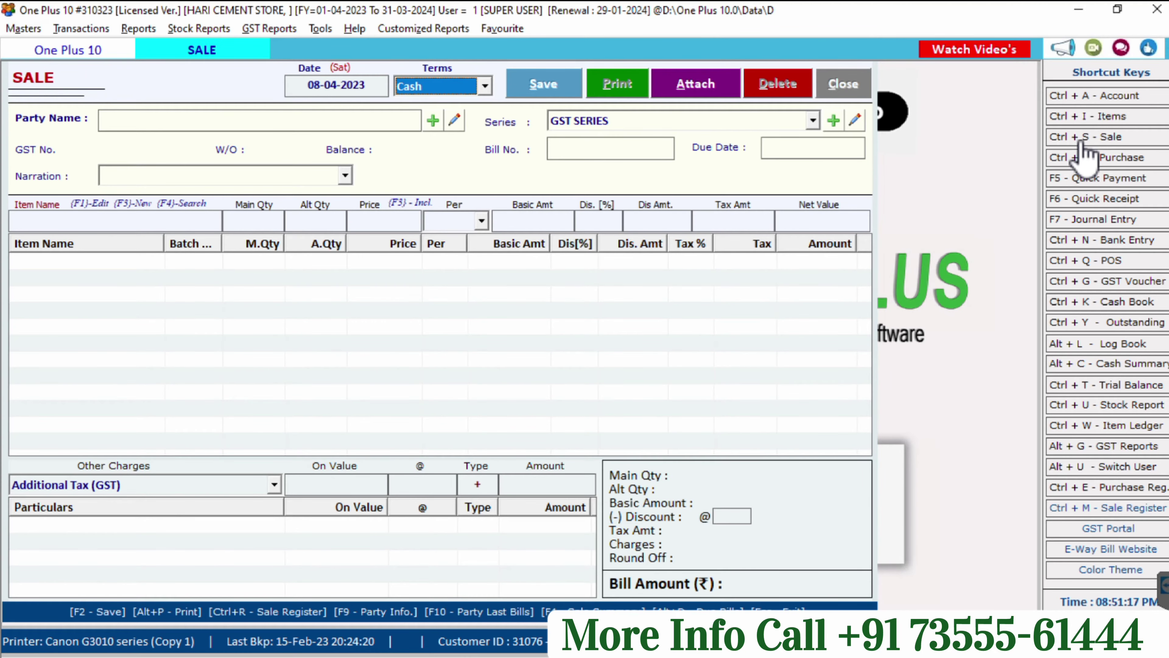
key("Return")
type("abhey")
key("F3")
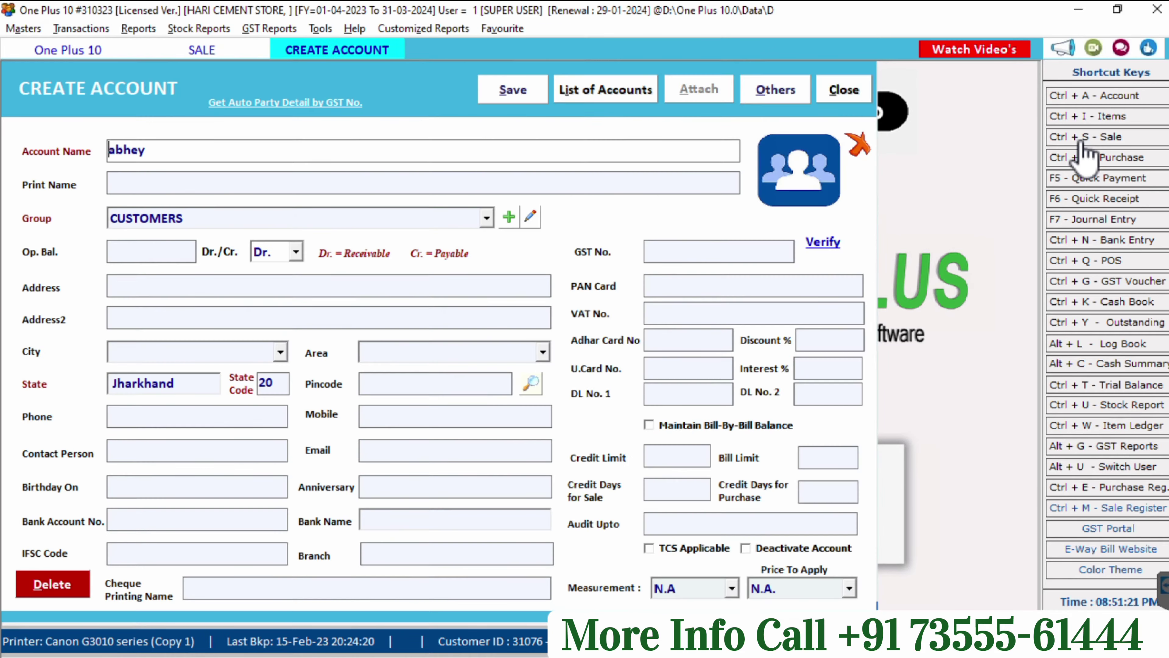
key("Return")
key("Return")
key("Return")
key("Return")
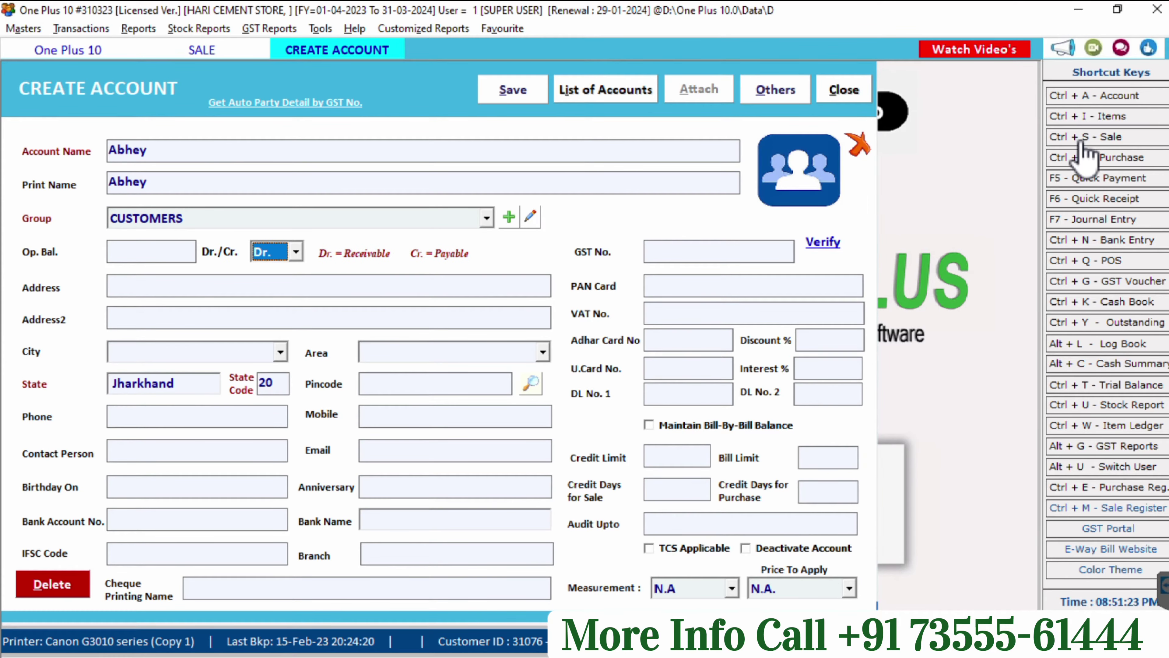
key("ctrl+s")
key("Return")
key("Return")
key("Return")
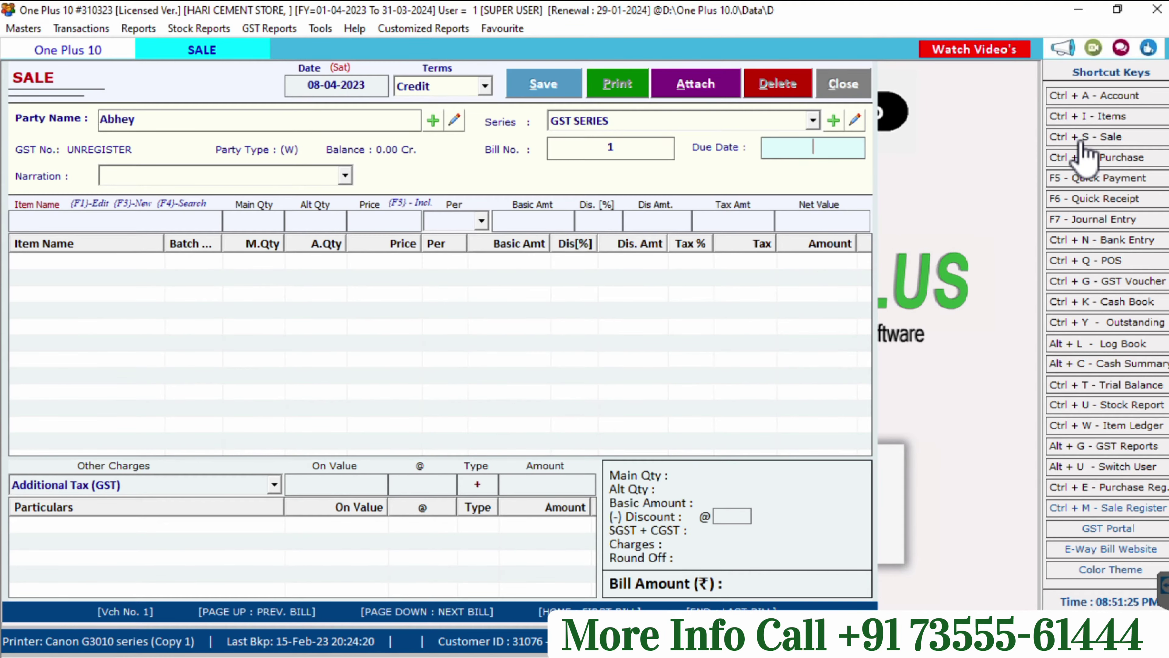
- Choose Cement as the sale bill's item and pick its ulta tech size
key("Return")
key("Return")
key("Down")
key("Down")
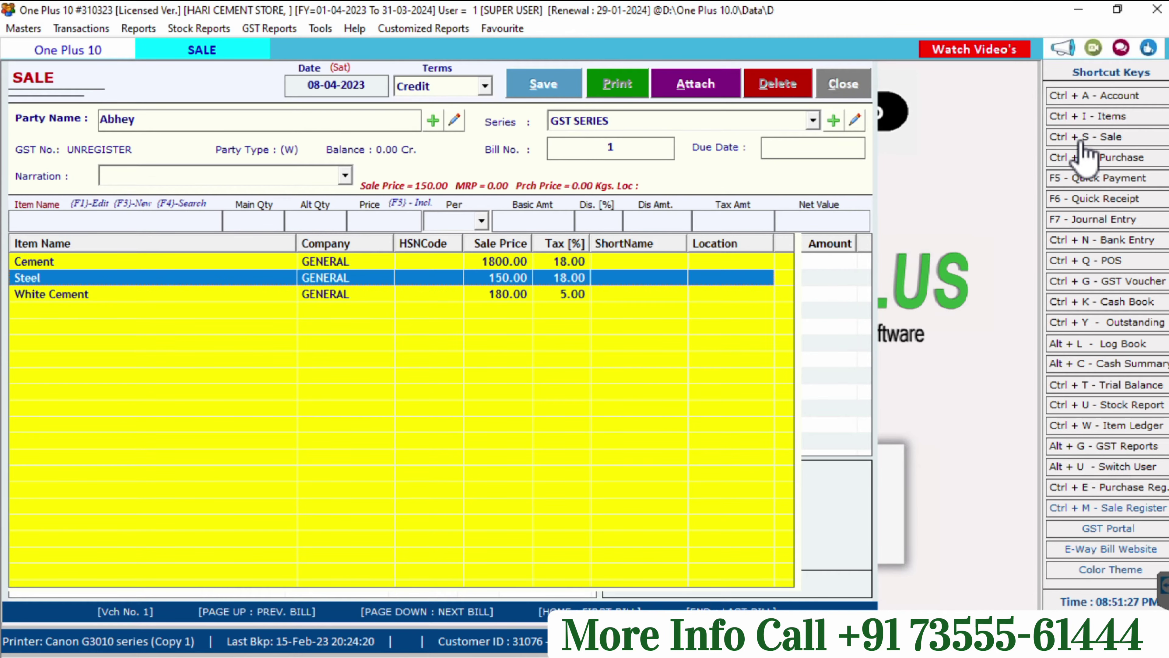
key("Up")
key("Return")
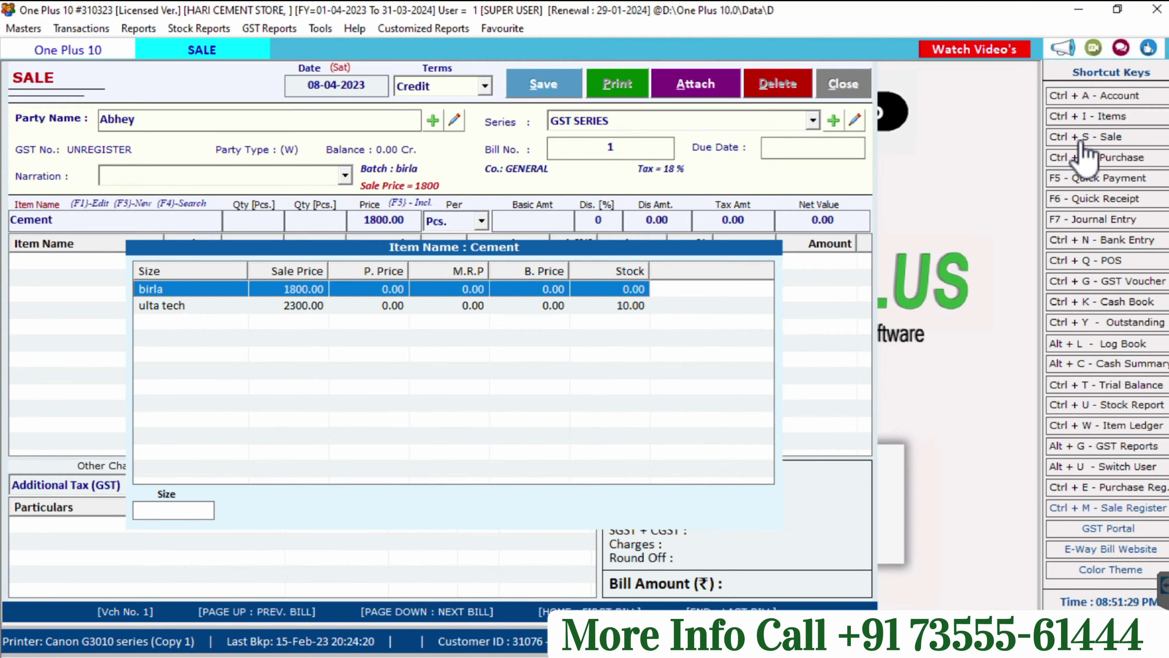
key("Down")
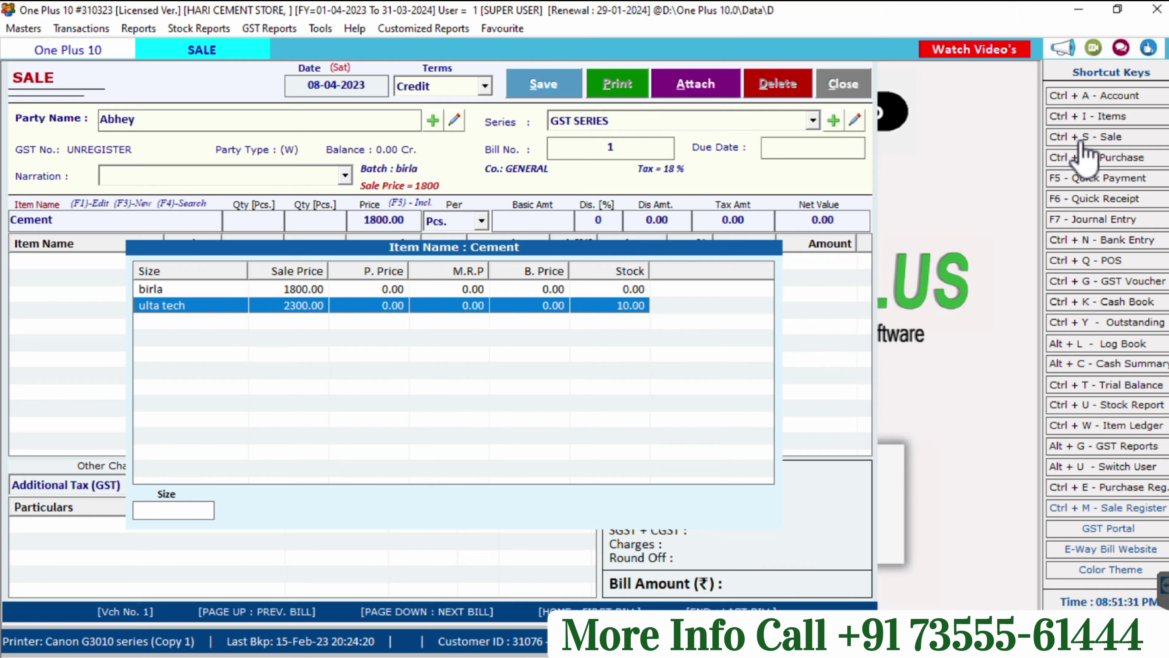
key("Up")
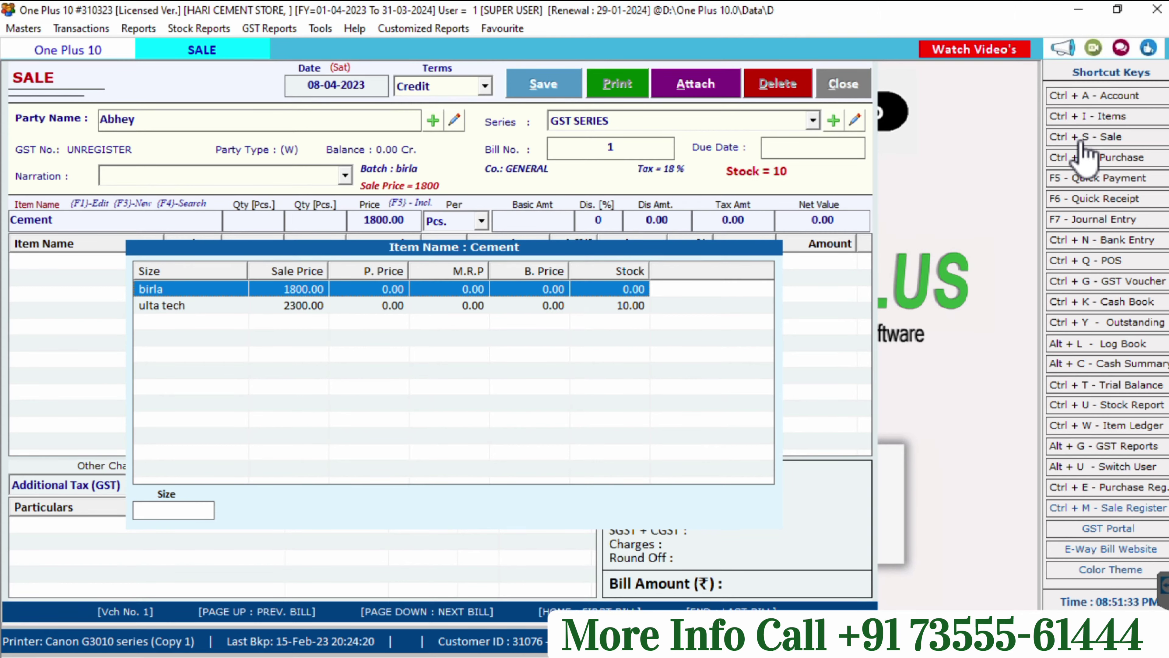
key("Down")
key("Up")
key("Down")
key("Return")
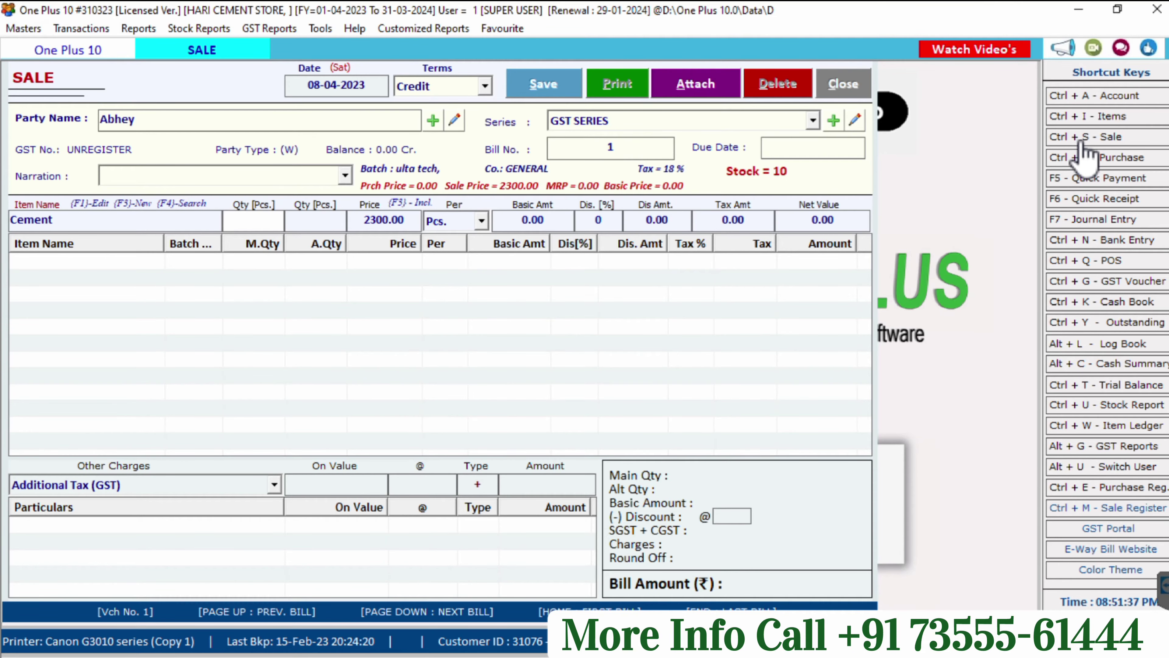
- Set the Cement line's quantity to 5 at 2300 per Pcs. and add it to the sale bill
type("5")
key("Return")
key("Return")
key("Return")
key("Return")
key("Return")
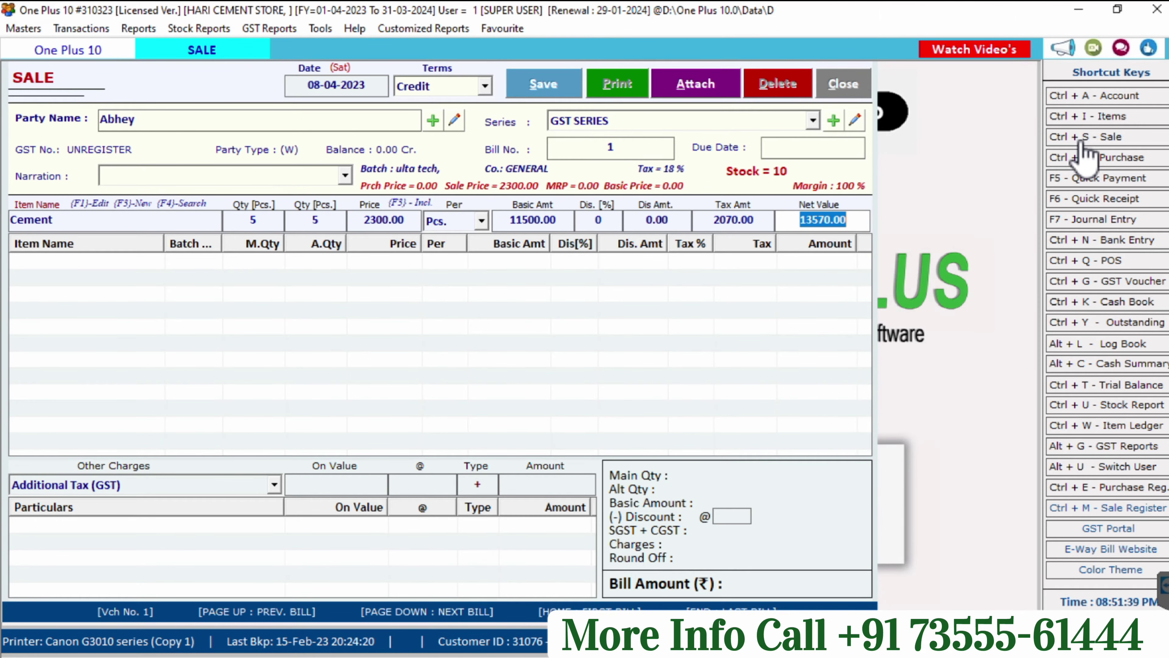
key("Return")
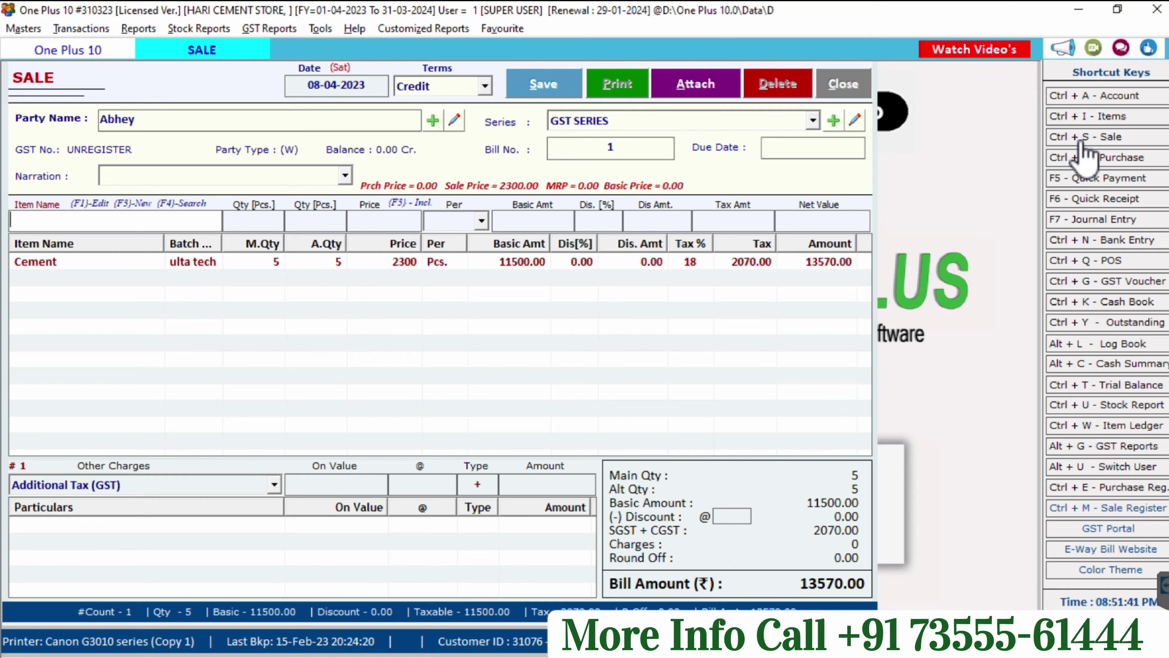
- Save the sale bill and bring up its print options
key("alt+s")
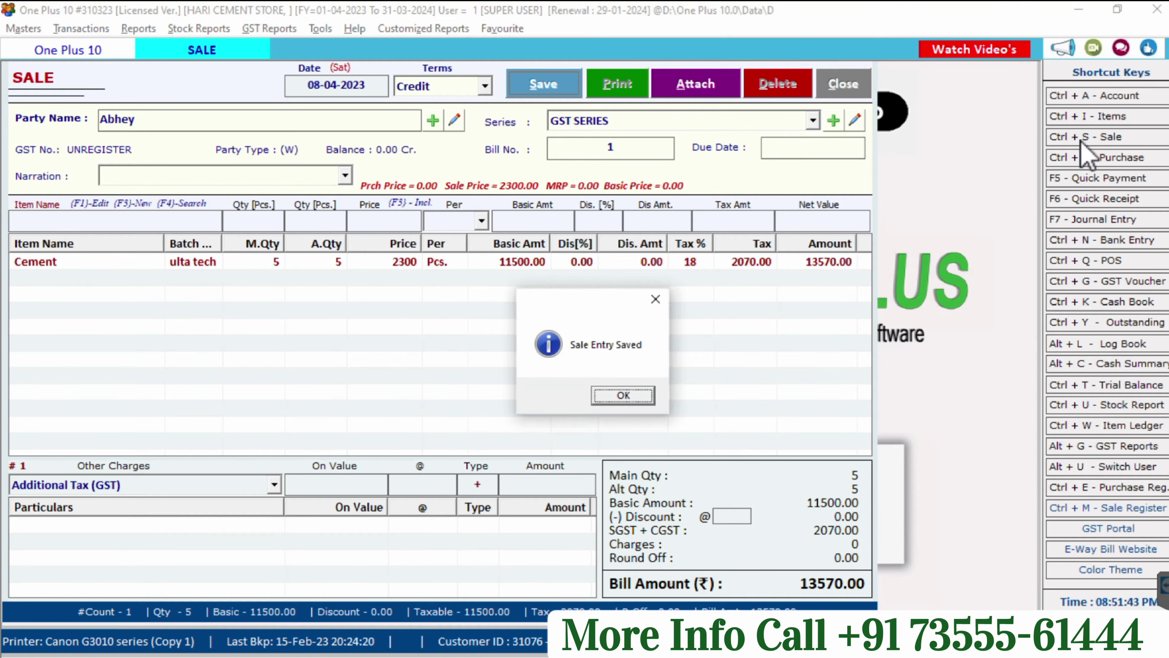
key("Return")
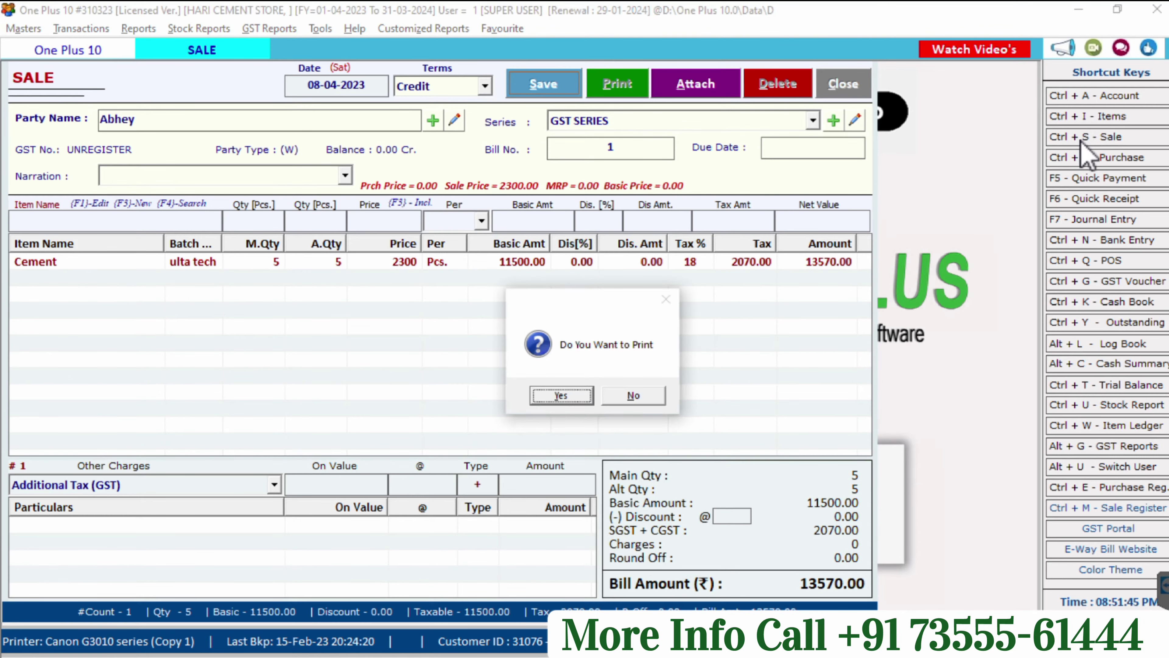
key("n")
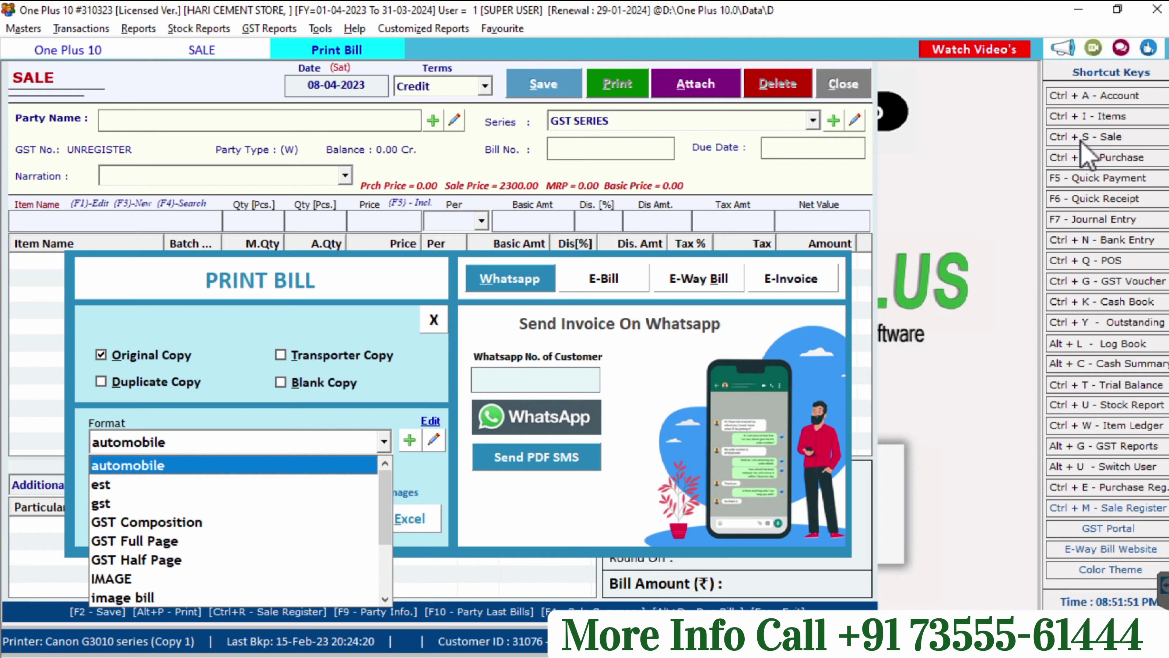
- Preview the sale invoice in the gst print format, review it, and close the preview
key("Down")
key("Down")
key("Return")
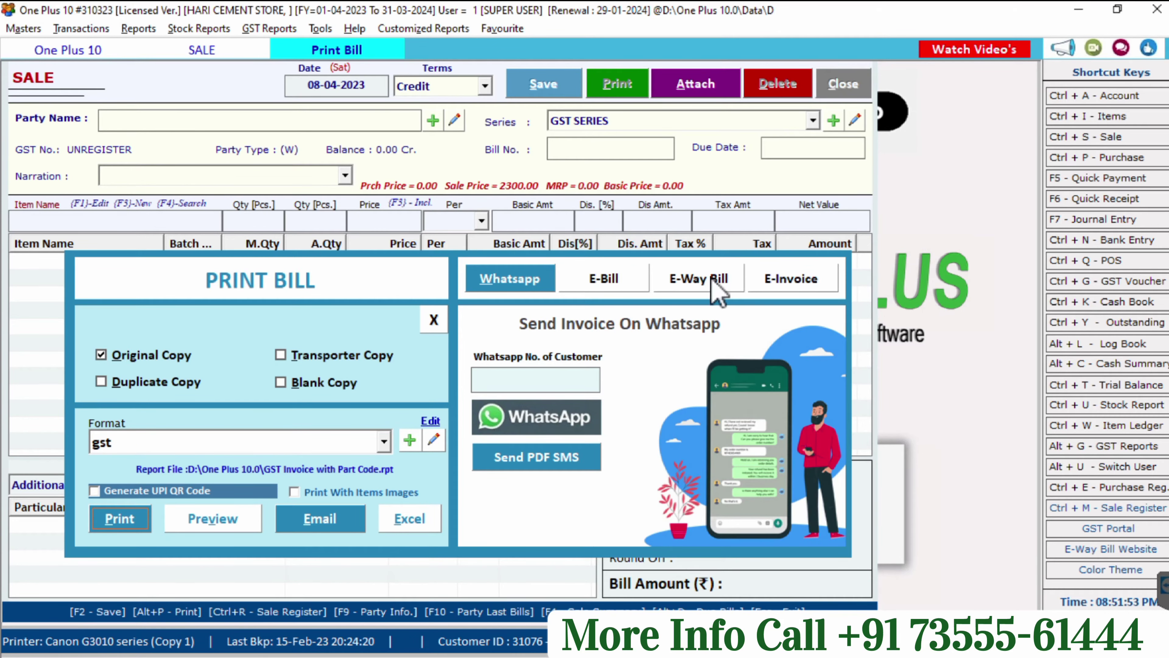
left_click(205, 525)
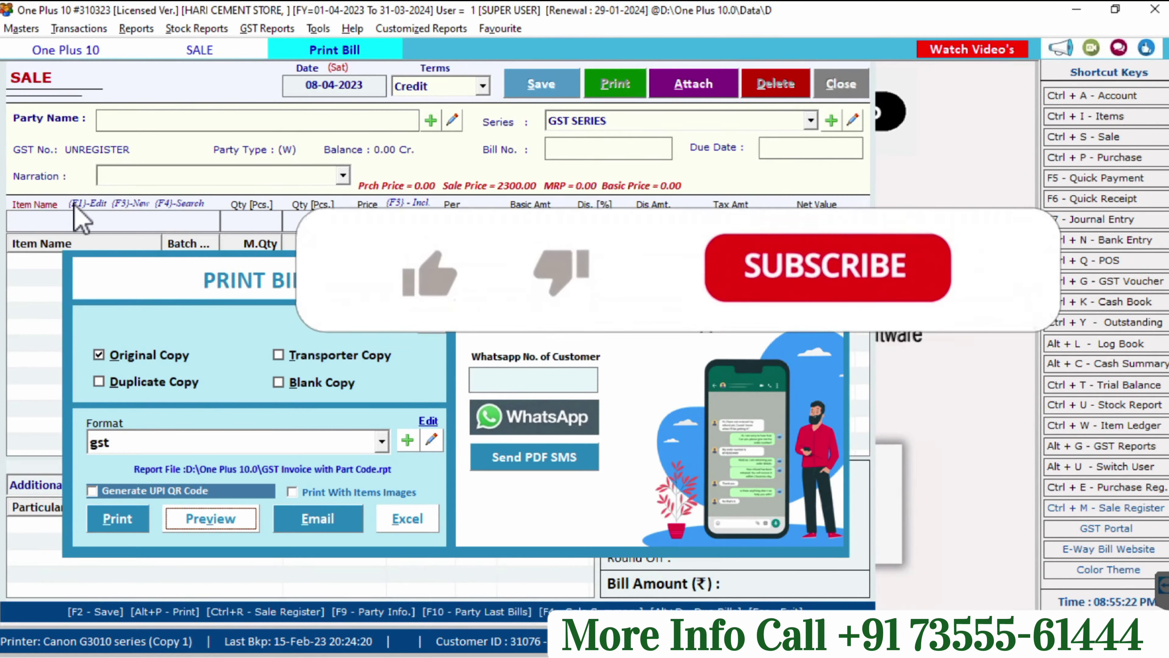
left_click(205, 523)
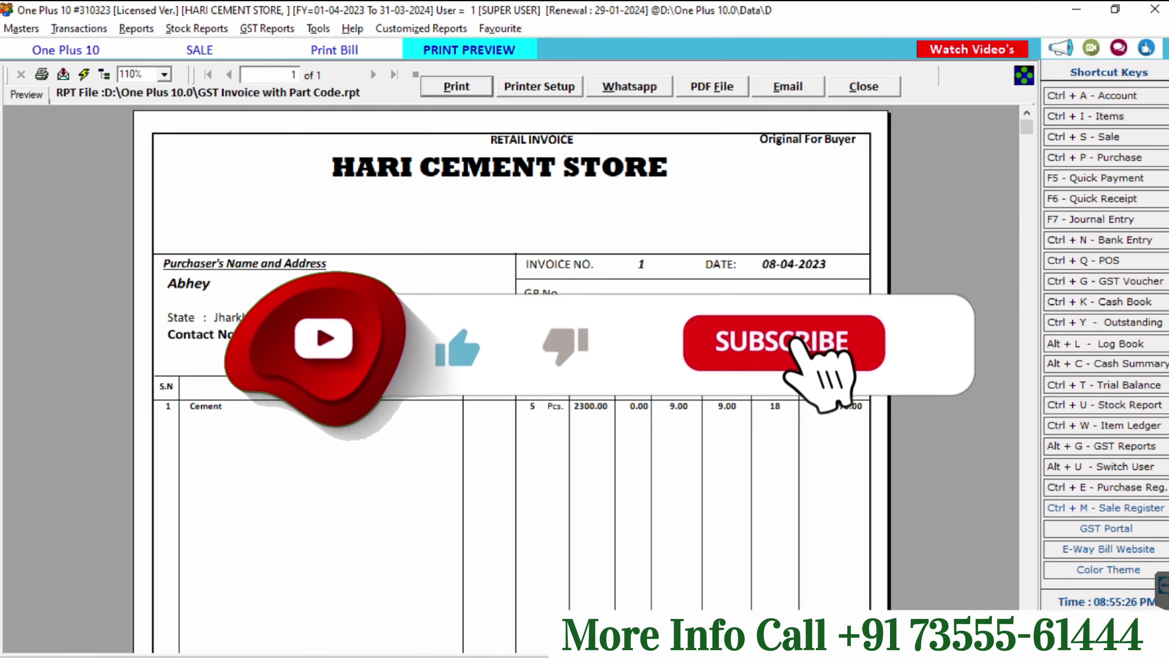
mouse_move(1030, 133)
left_mouse_down()
mouse_move(1042, 597)
mouse_move(1028, 581)
mouse_move(1025, 156)
left_mouse_up()
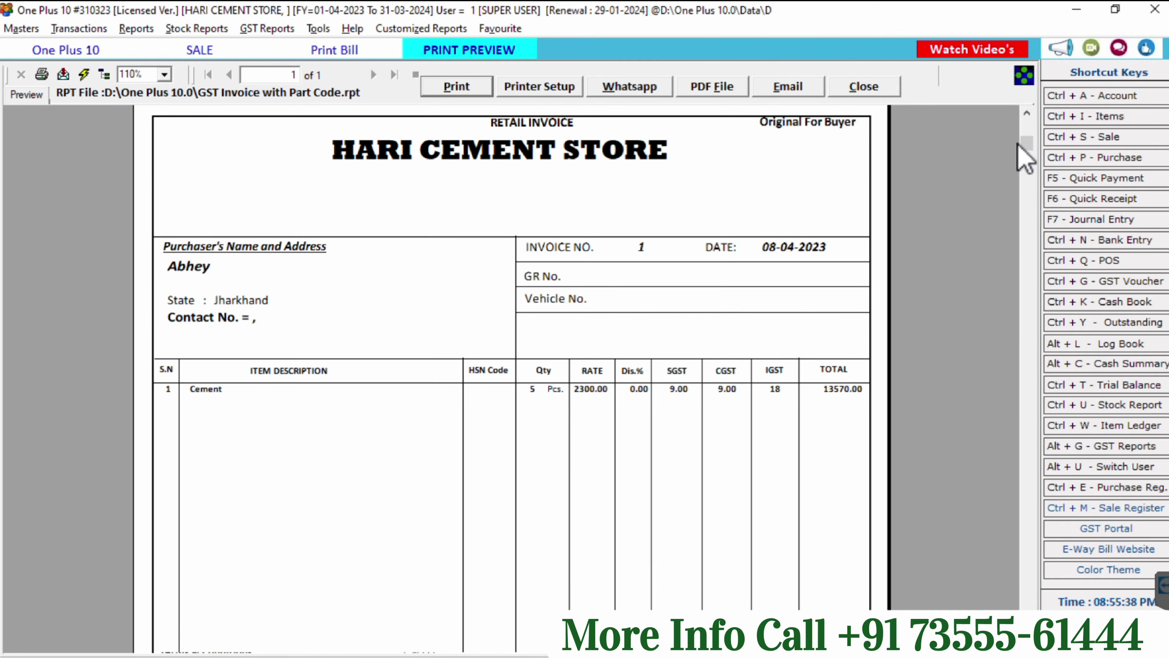
left_click(865, 88)
left_click(864, 84)
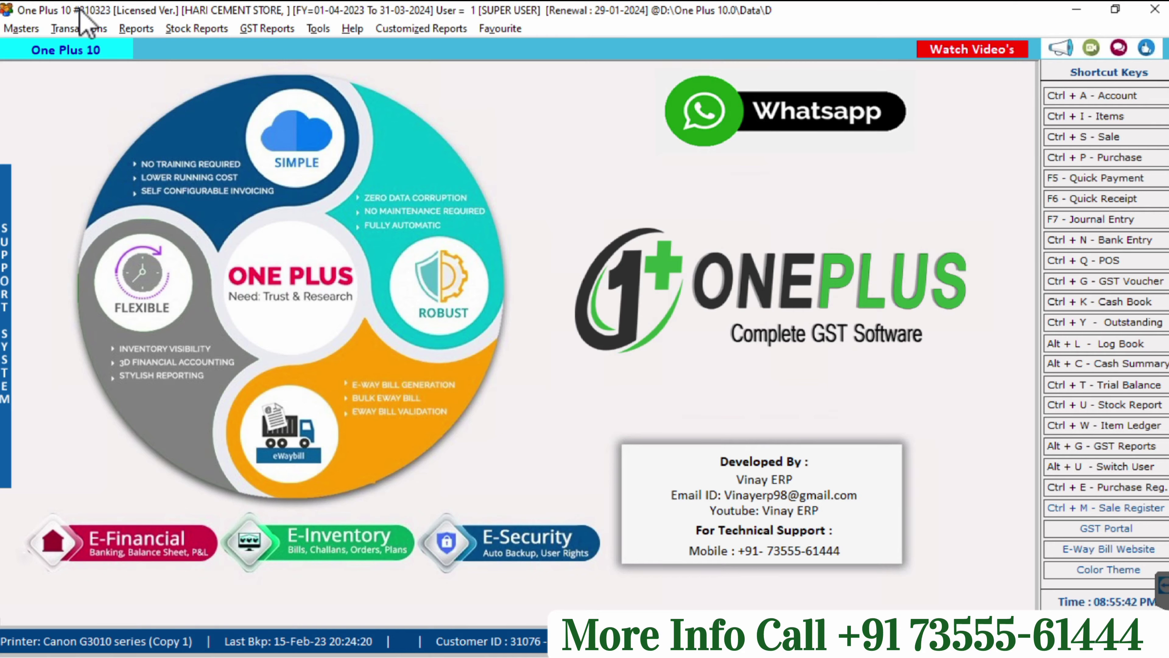
- Start a Cash quick payment dated 08-04-2023 and select the supplier's account
left_click(72, 29)
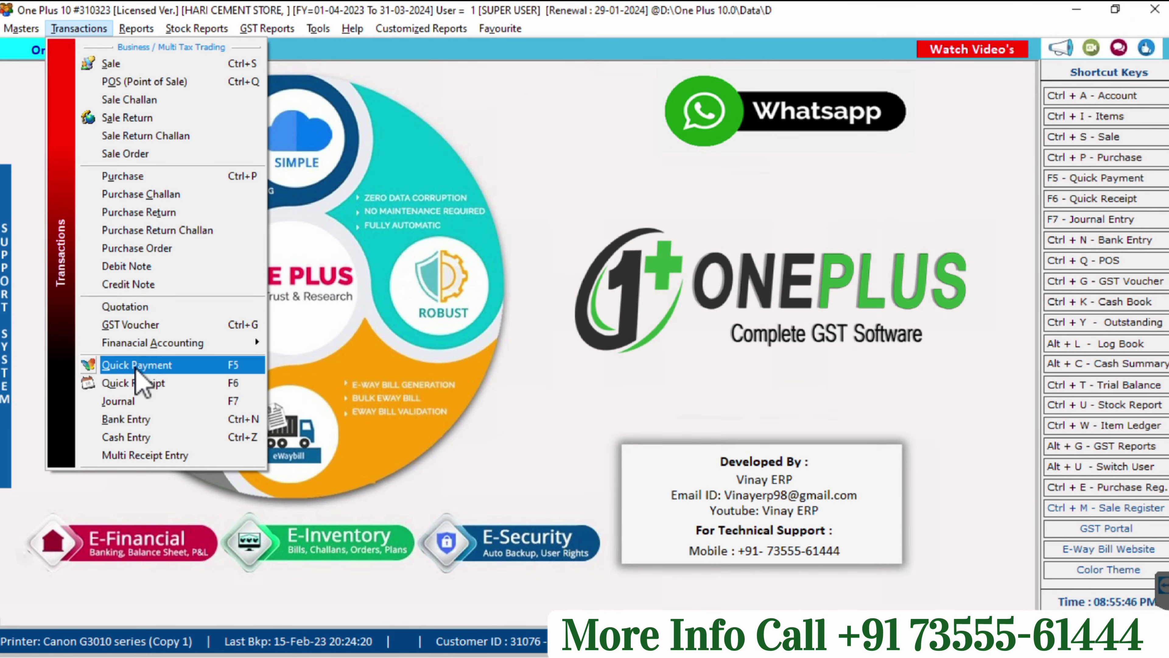
left_click(156, 369)
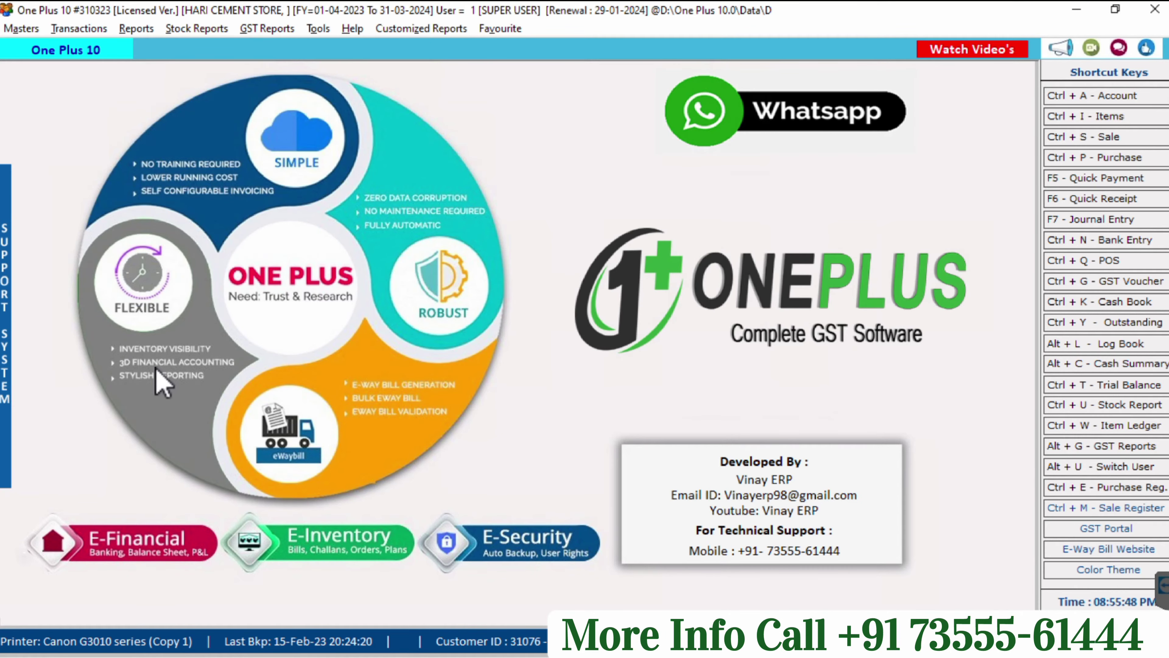
key("Return")
key("Return")
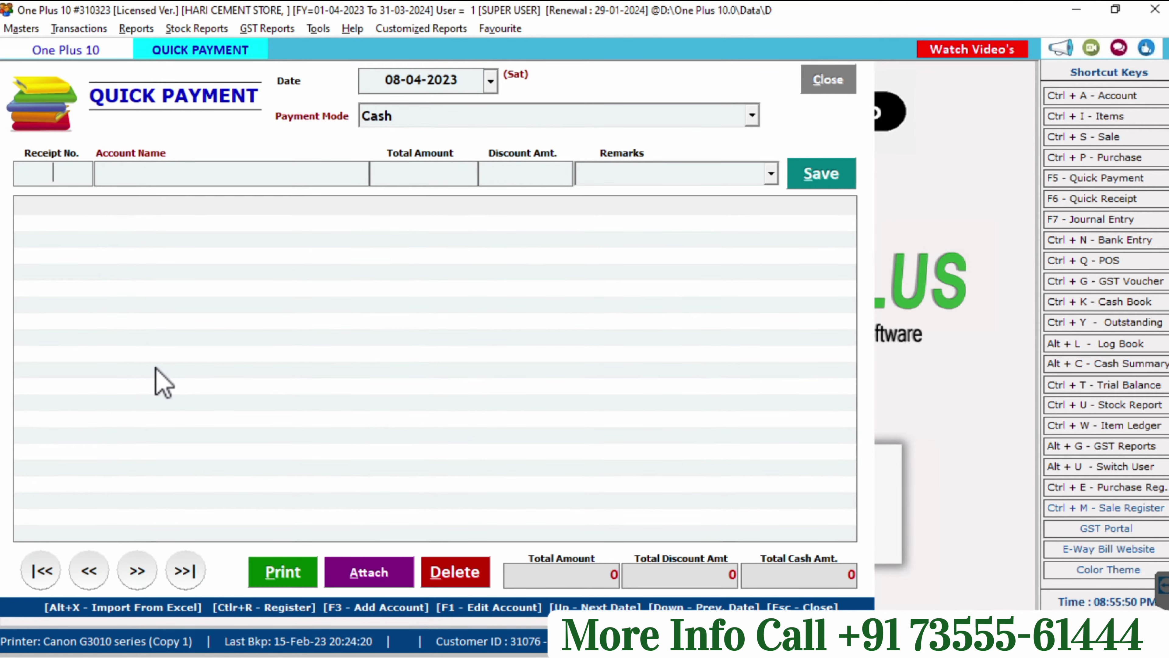
key("Return")
type("vi")
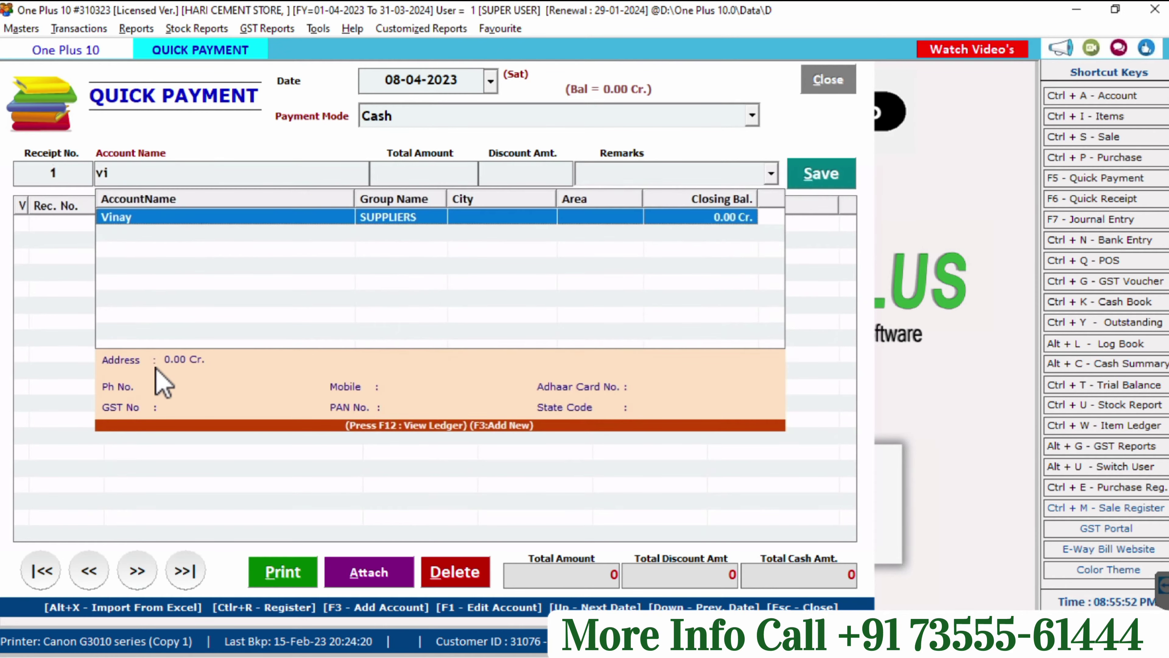
key("Return")
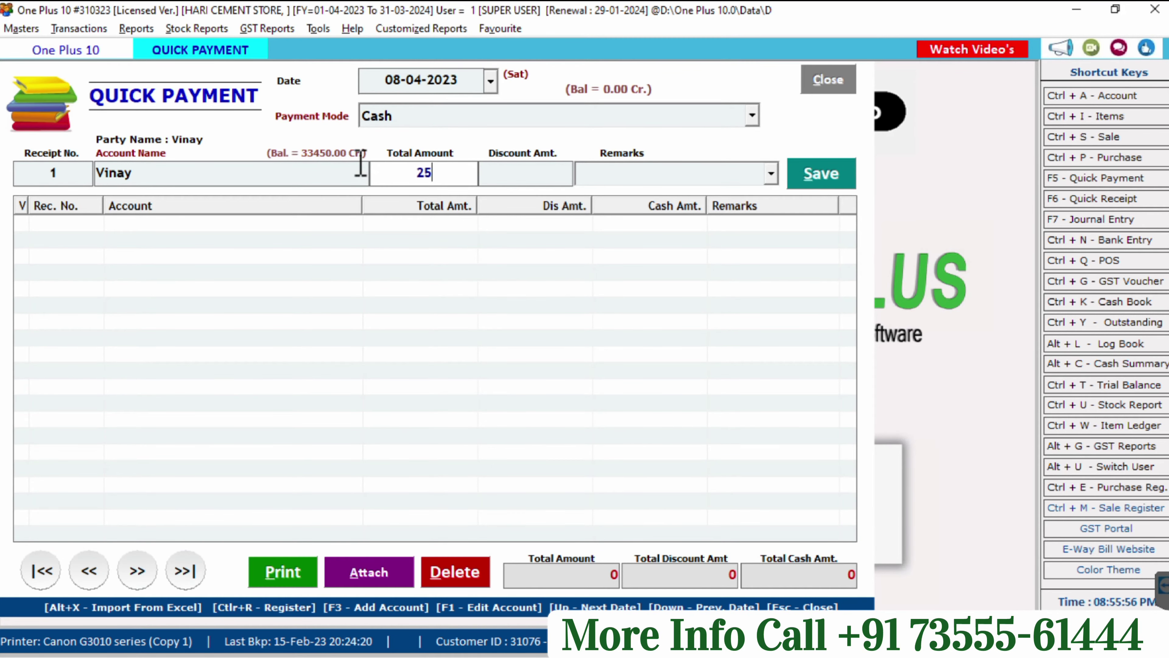
- Enter 25000 as the total amount paid to the supplier, save the payment, and close the form
key("Return")
key("Return")
key("Return")
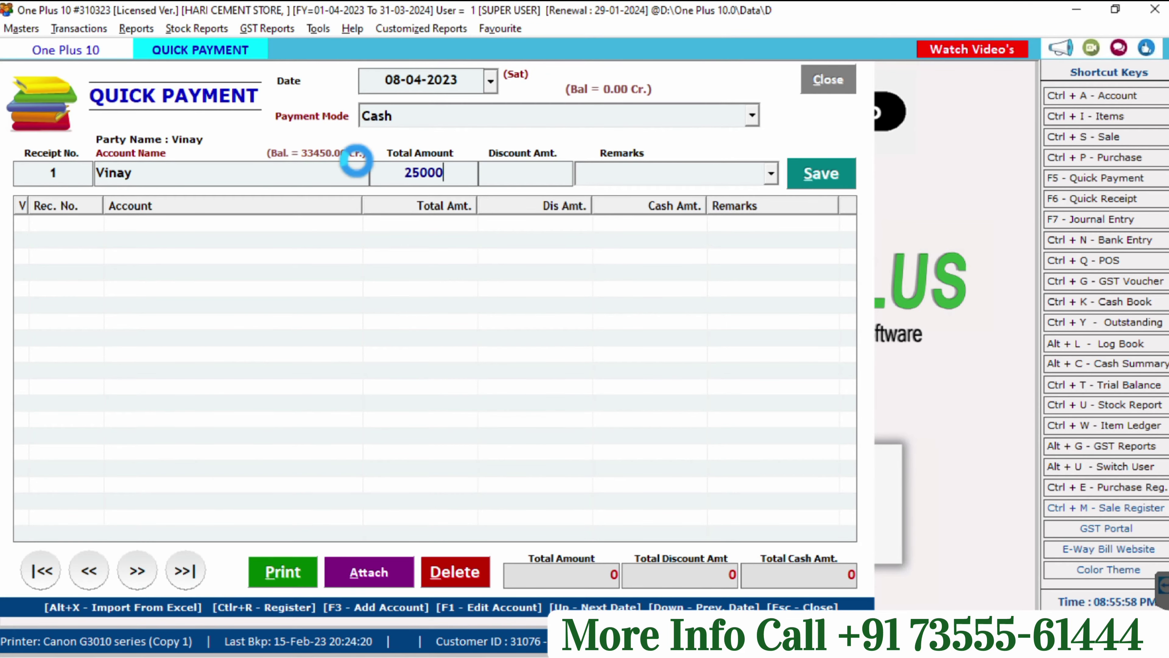
key("Return")
key("Escape")
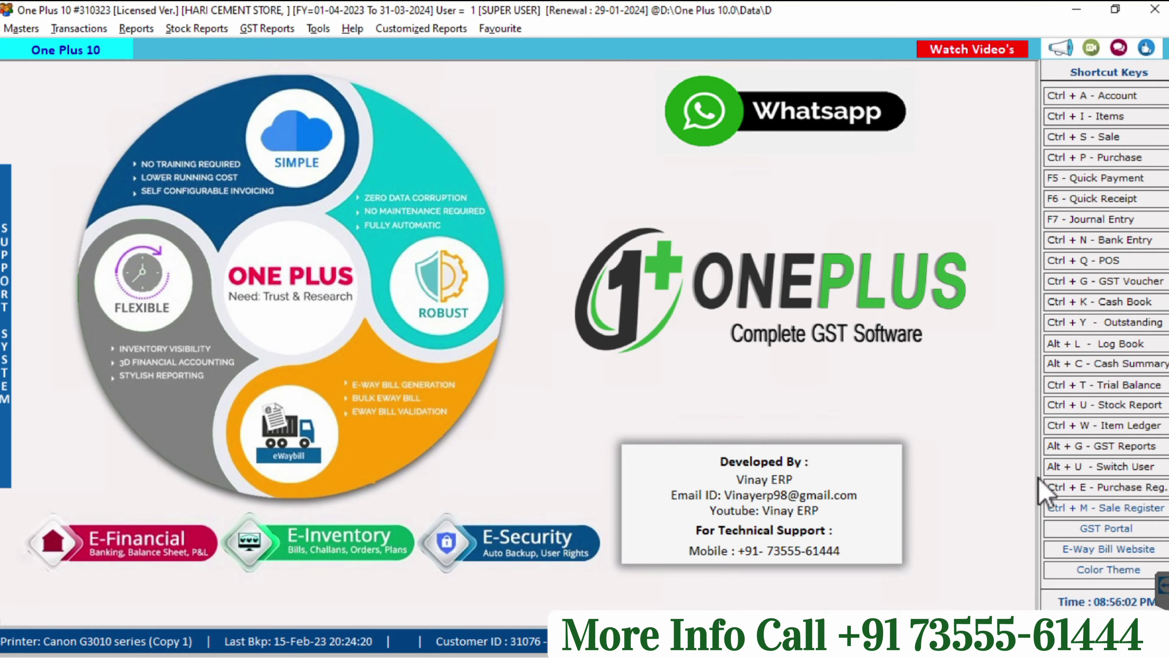
- Generate the supplier's ledger in the Log Book for 01-04-2023 to 08-04-2023 and examine its purchase entry
left_click(1119, 344)
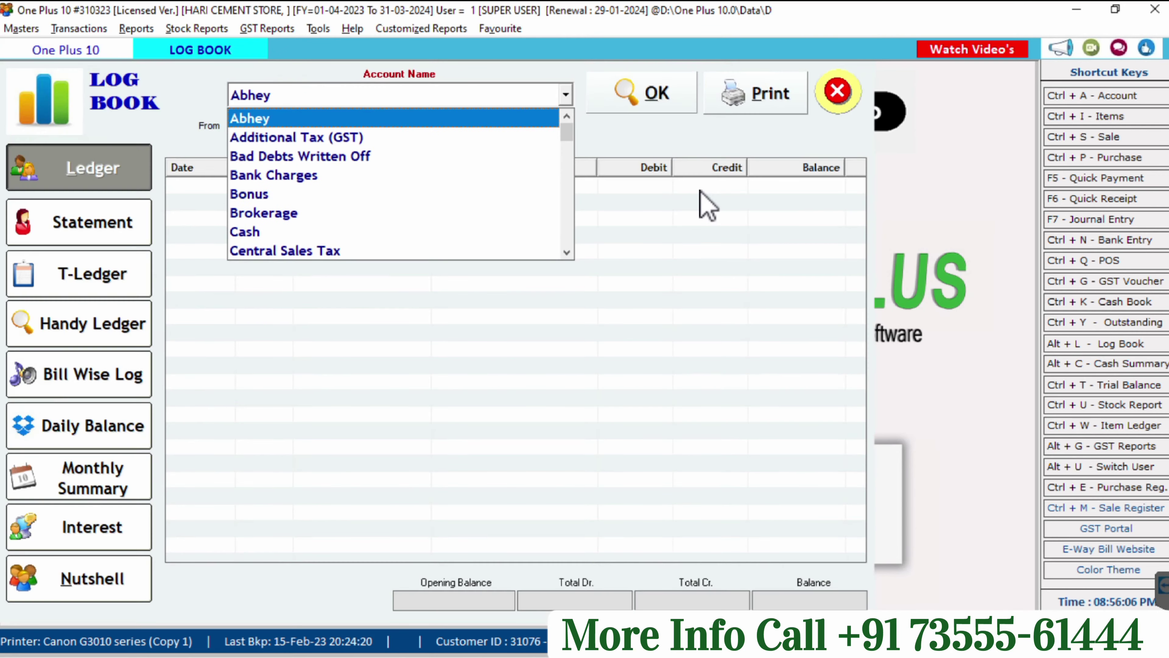
key("End")
key("Down")
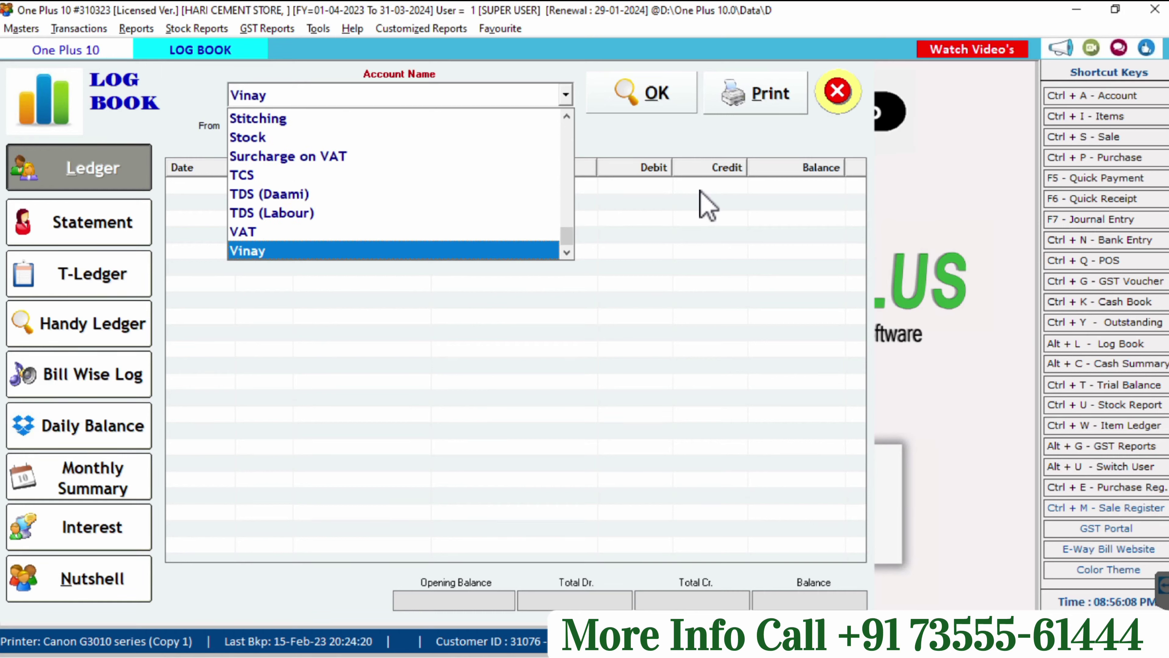
key("Return")
key("Return")
key("Return")
key("Return")
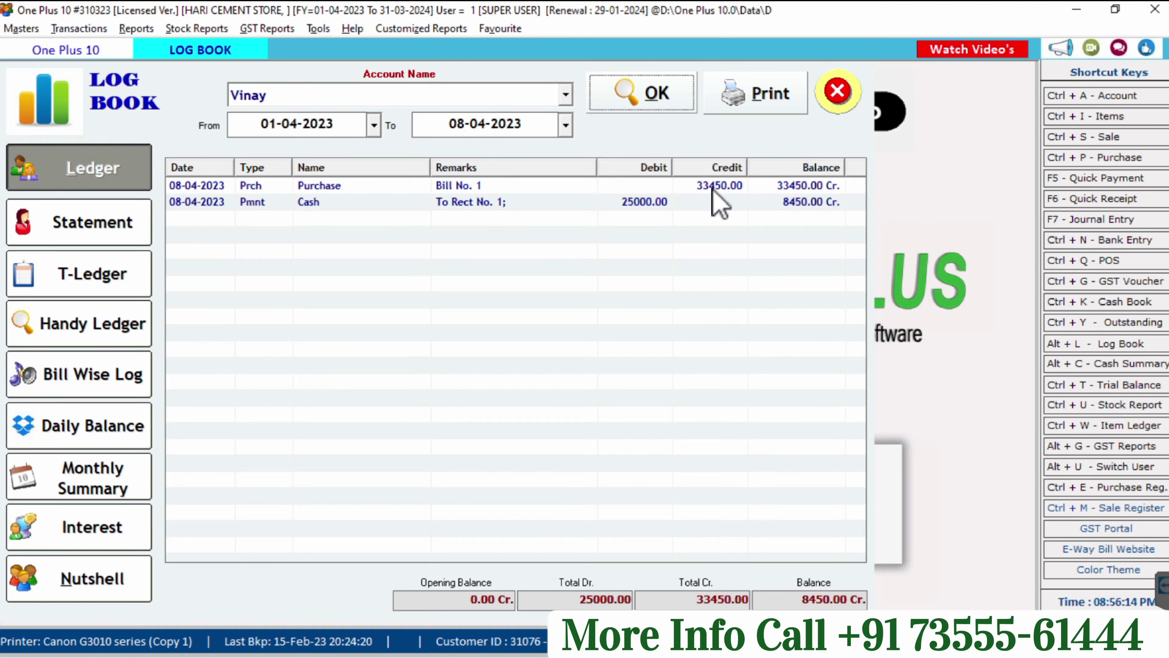
left_click(713, 188)
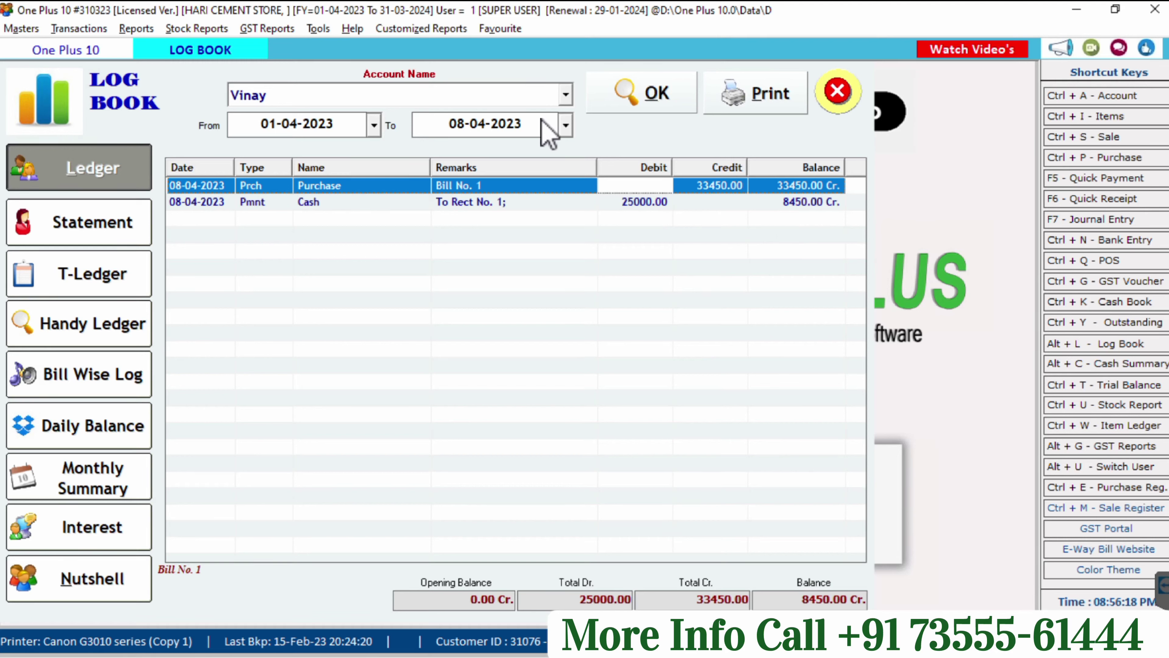
- Generate the Cash account's ledger for 01-04-2023 to 08-04-2023
left_click(341, 97)
type("c")
key("Return")
key("Return")
key("Return")
key("Return")
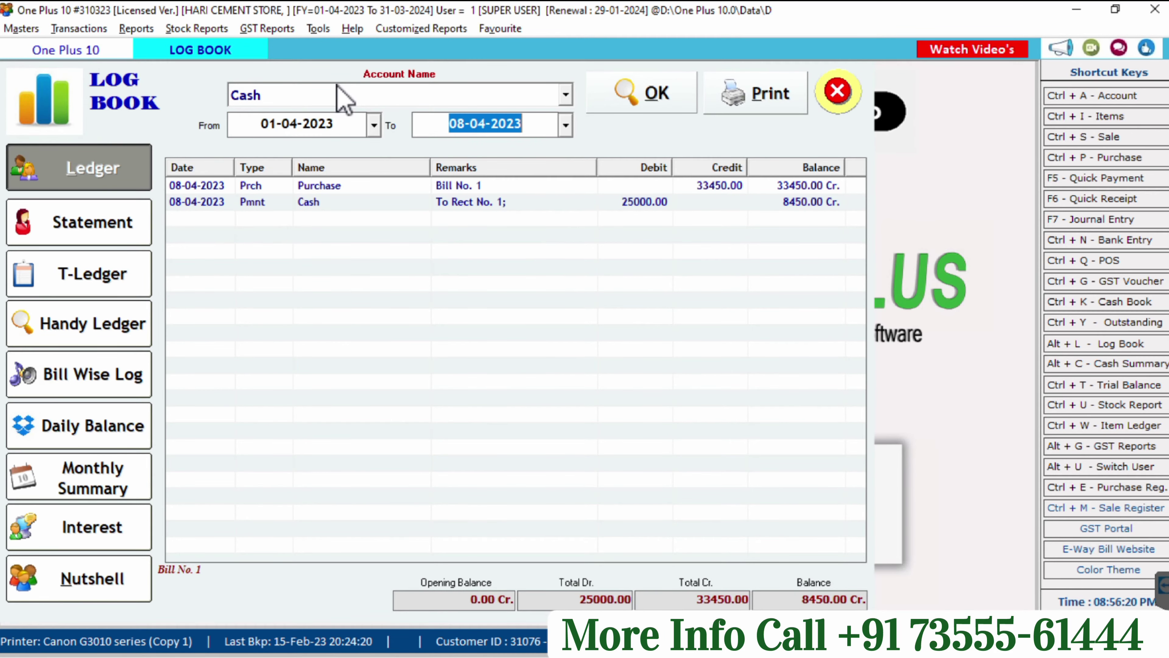